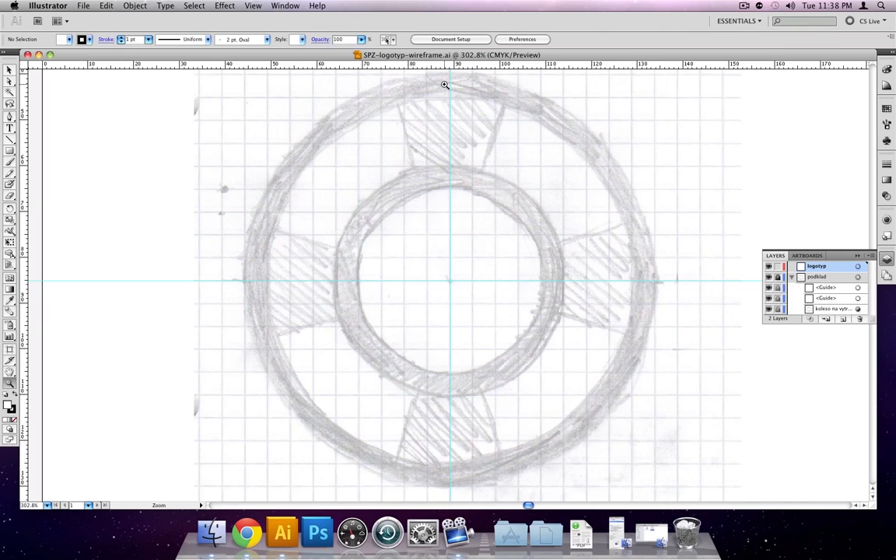
Turn on Smart Guides and draw a circle about 84.7 mm in diameter with the Ellipse tool, centred on the guides' intersection
left_click(12, 153)
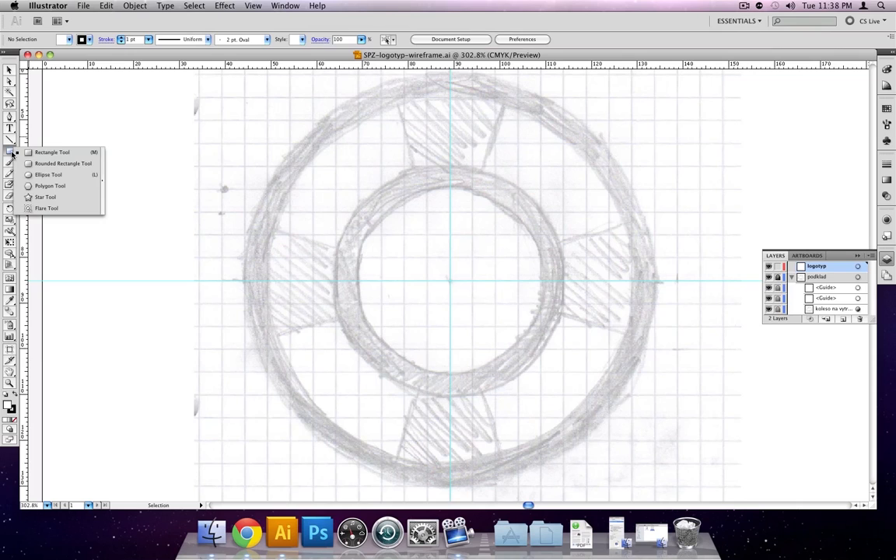
left_click(68, 178)
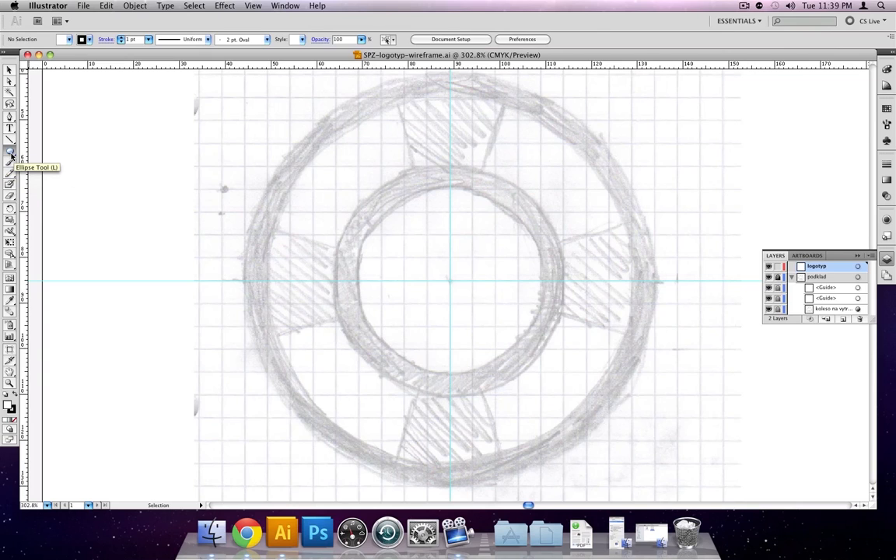
left_click(11, 154)
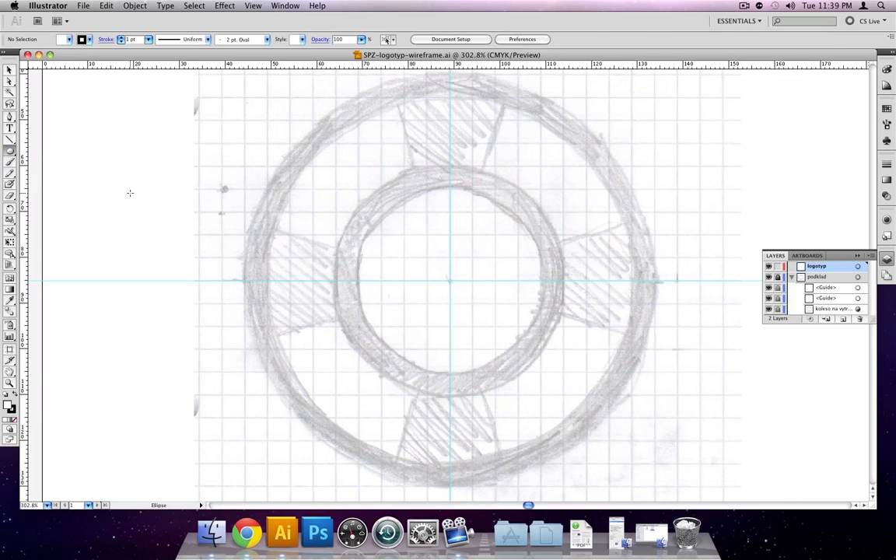
left_click(253, 6)
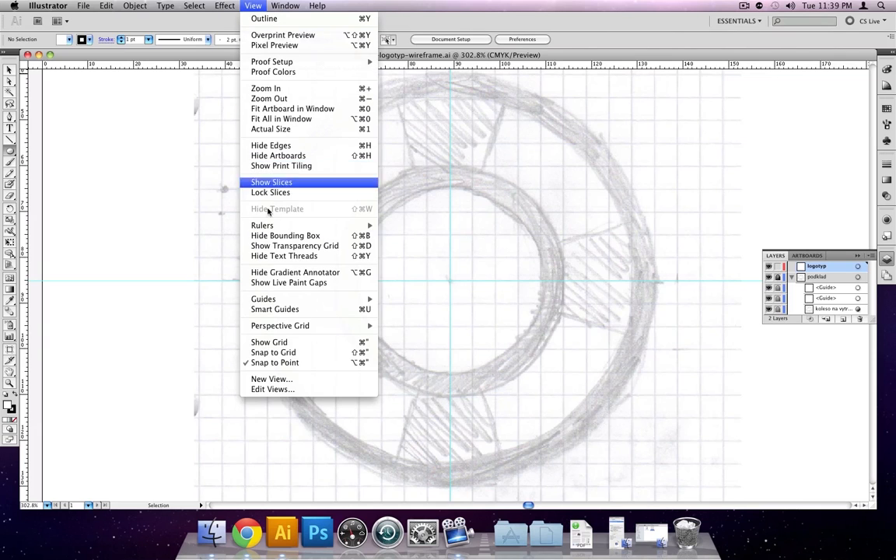
left_click(304, 309)
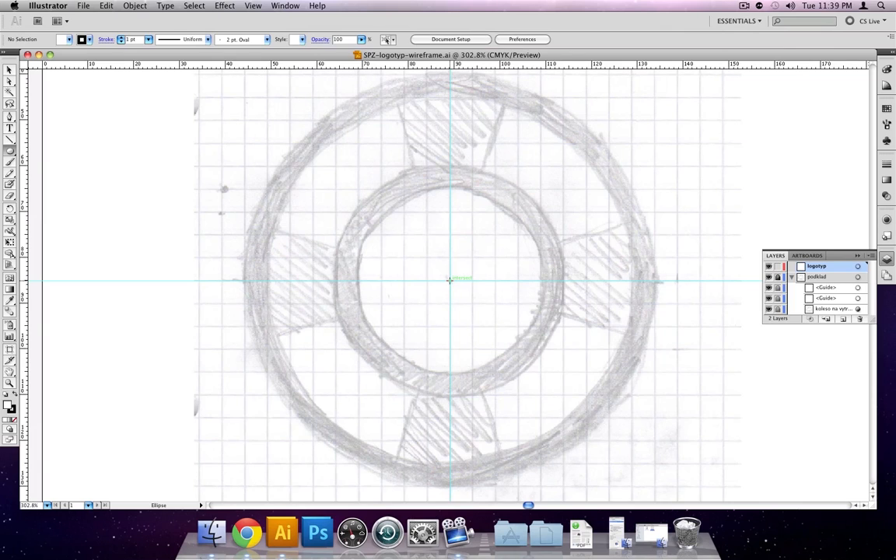
left_click_drag(448, 280, 644, 423)
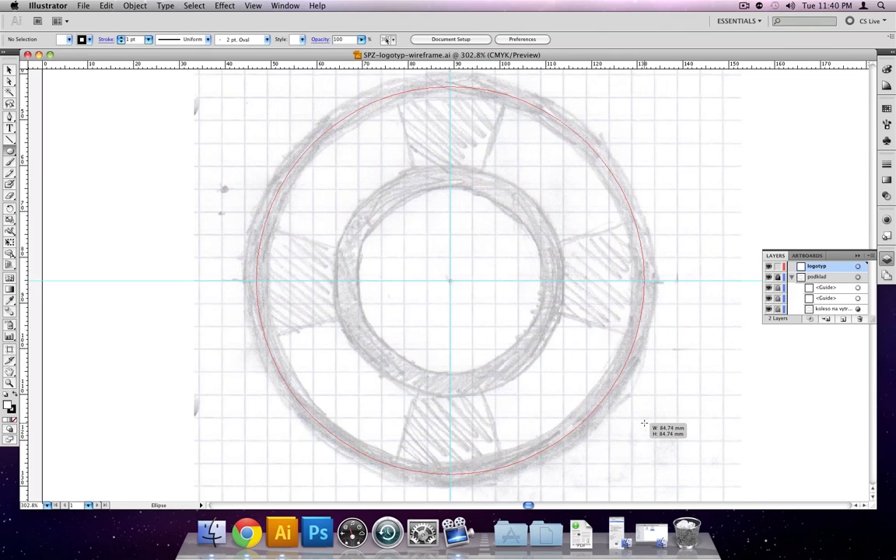
left_click_drag(644, 423, 645, 421)
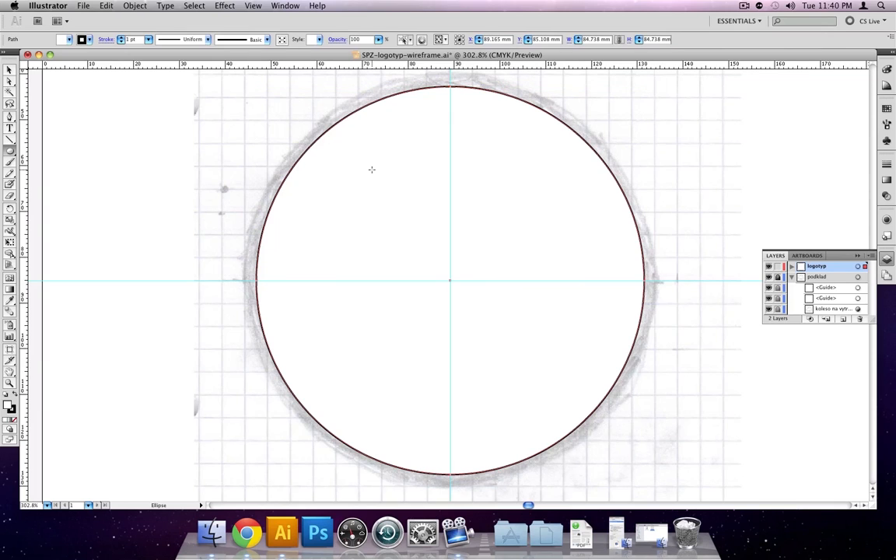
Set the large circle's fill to None so the sketch beneath shows through
left_click(886, 221)
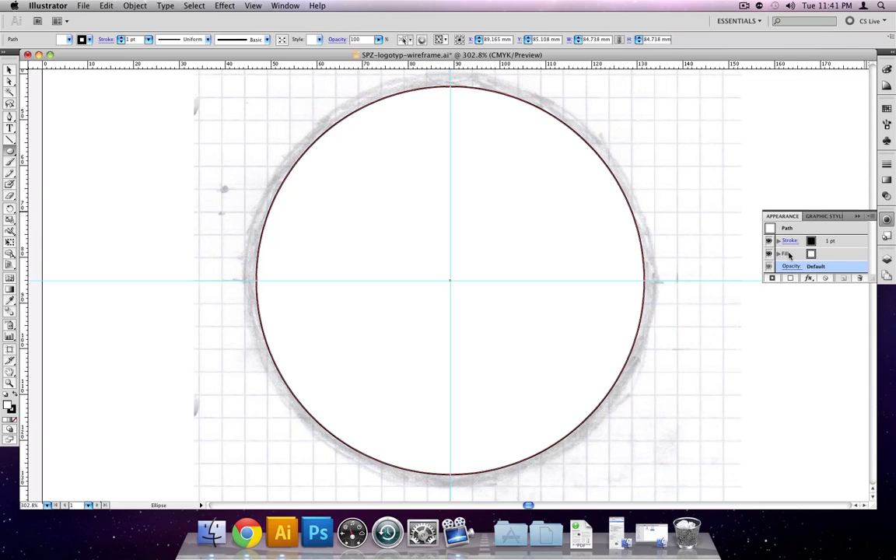
left_click(815, 256)
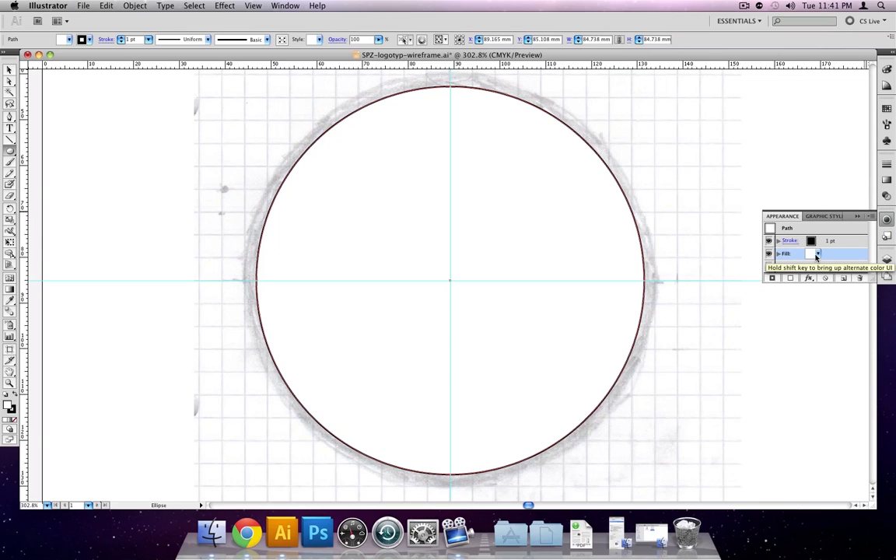
left_click(814, 254)
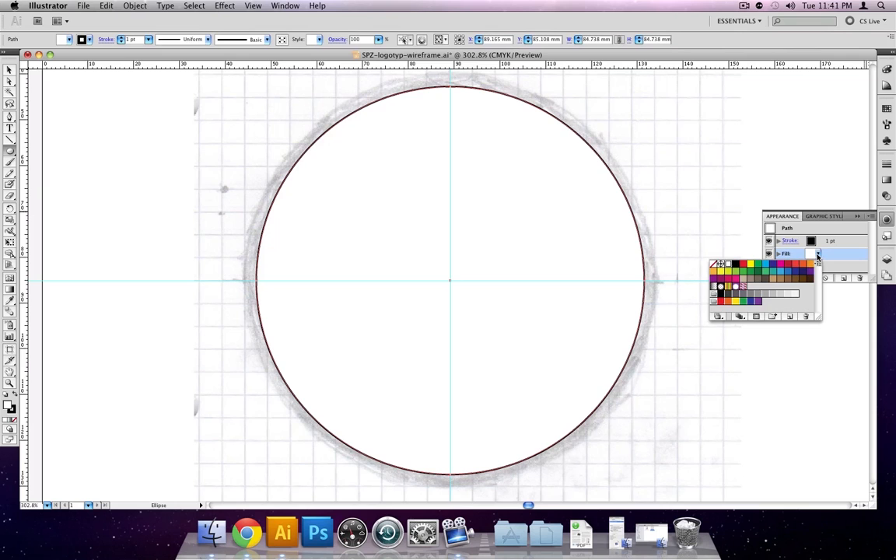
left_click(714, 264)
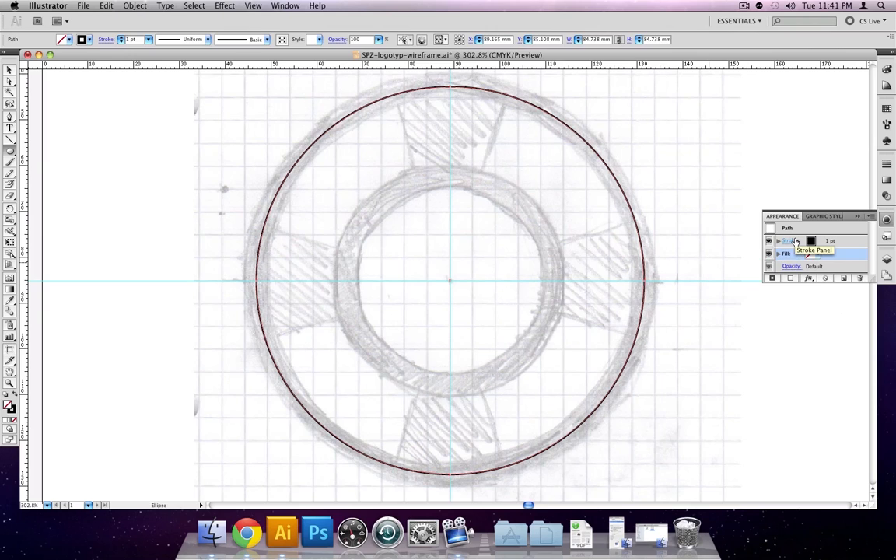
Set the large circle's stroke weight to 14 pt and draw a concentric inner circle about 44.9 mm in diameter
left_click(791, 241)
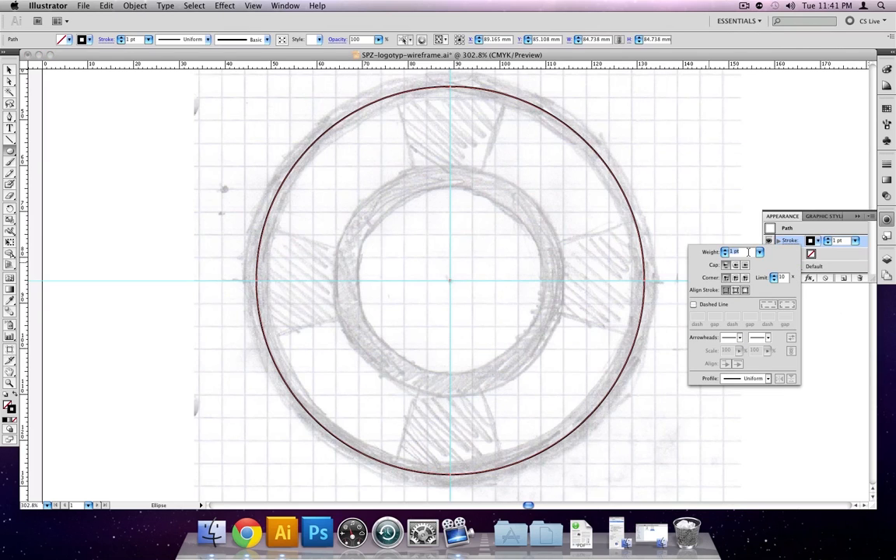
type("14")
key("Return")
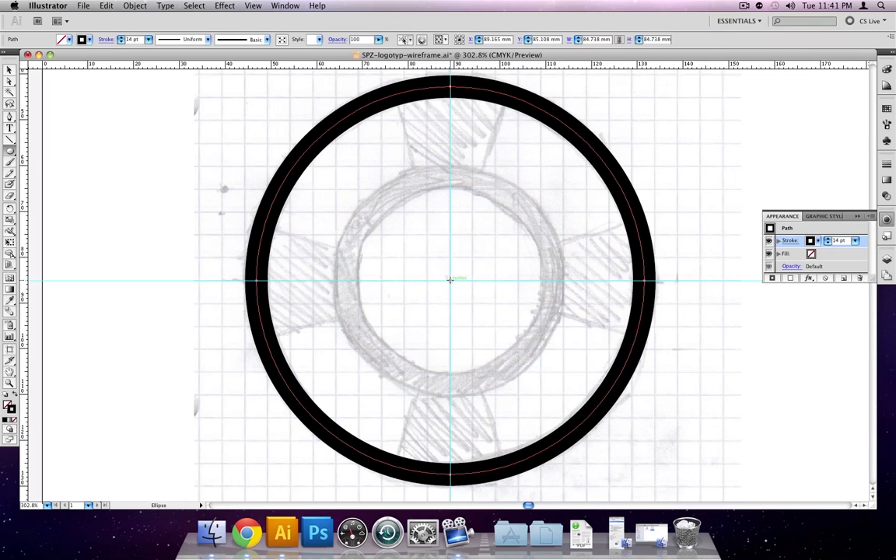
left_click_drag(450, 279, 553, 383)
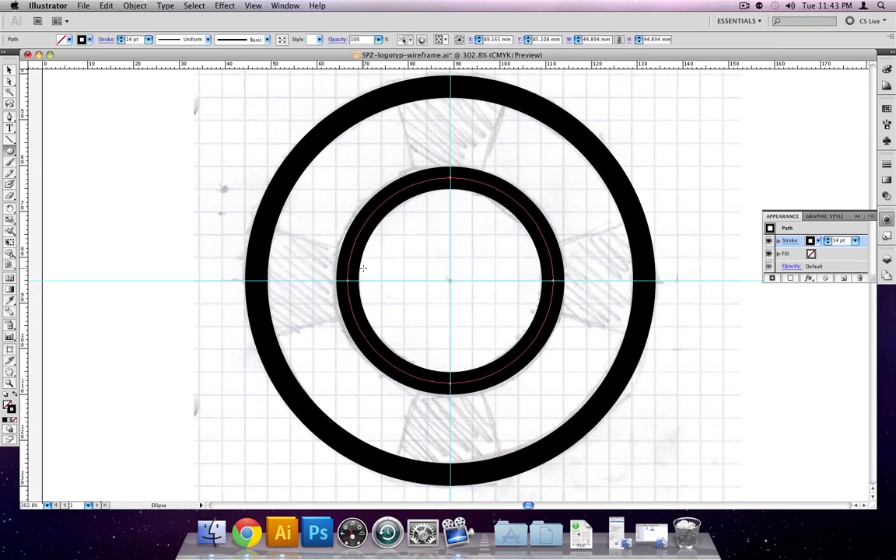
Trace the right half of the top spoke as a closed four-point Pen path between the two rings, starting on the vertical guide
left_click(12, 383)
left_click_drag(526, 84, 387, 196)
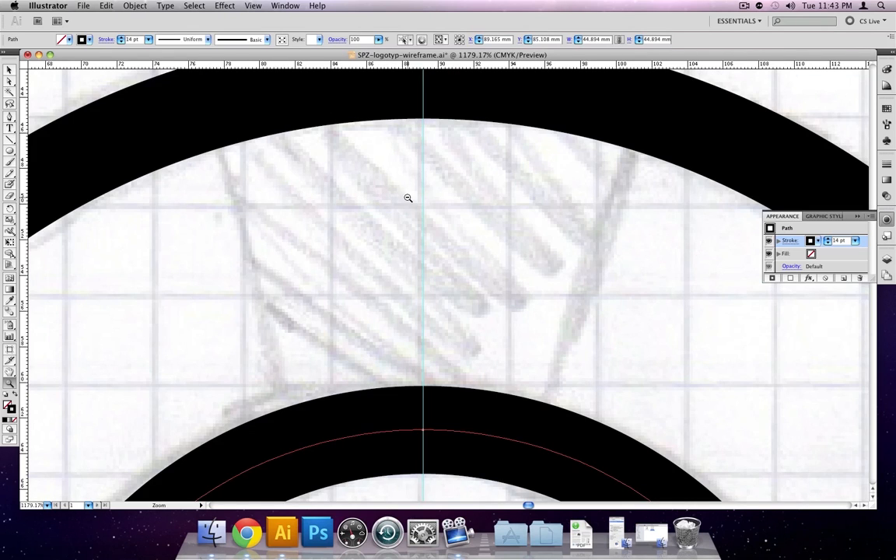
left_click(407, 197, "alt")
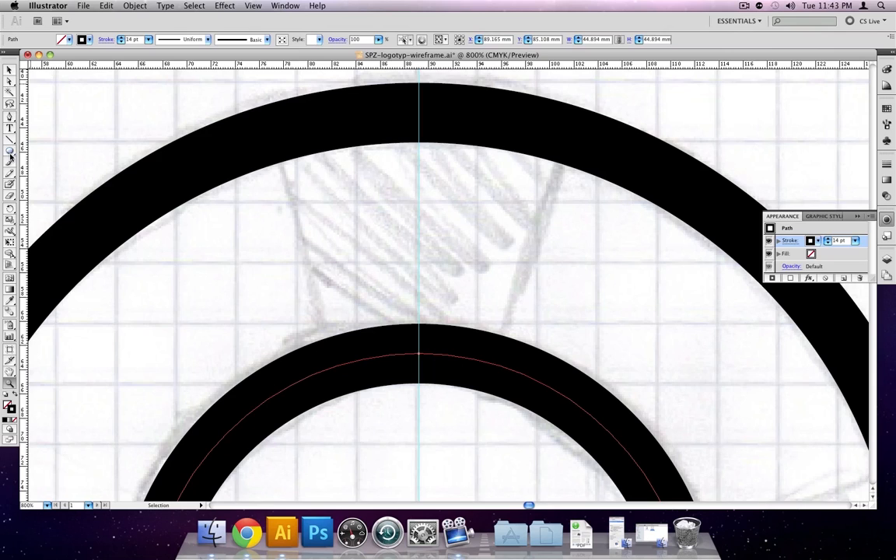
left_click(8, 119)
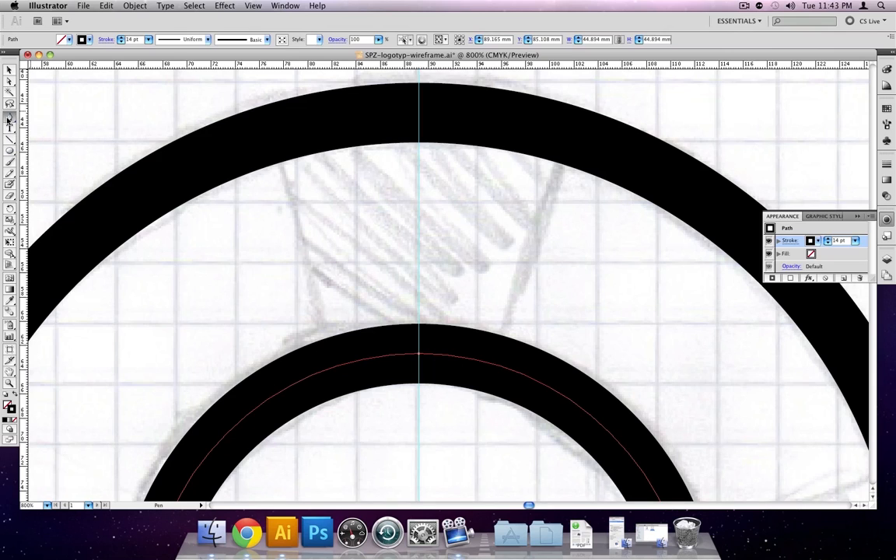
left_click(420, 113)
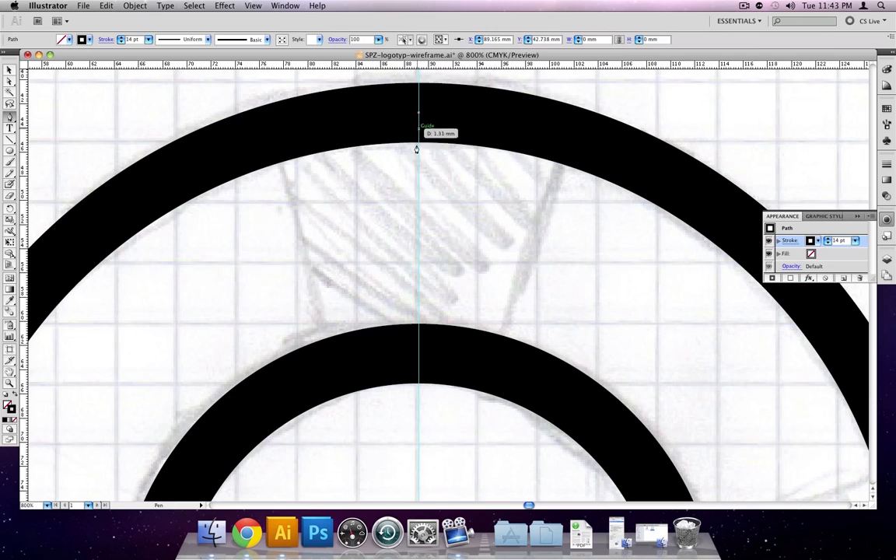
left_click(419, 354)
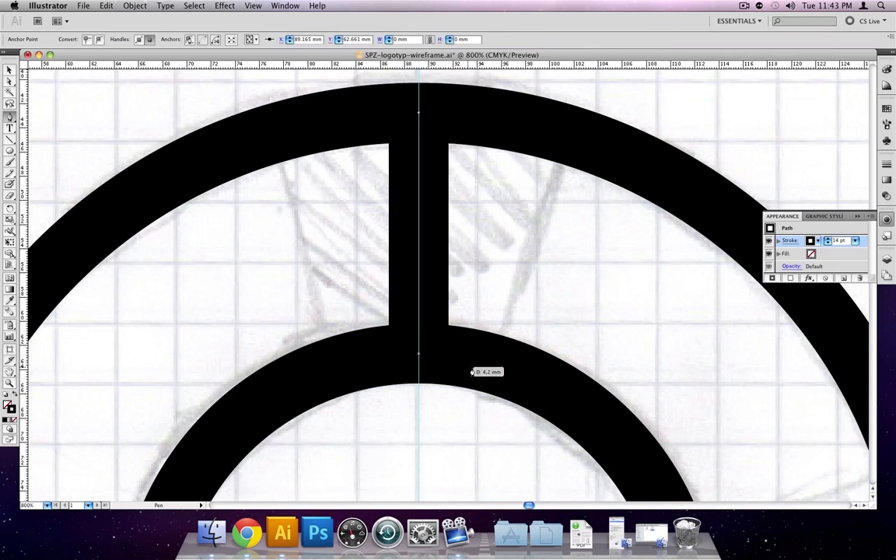
left_click(513, 371)
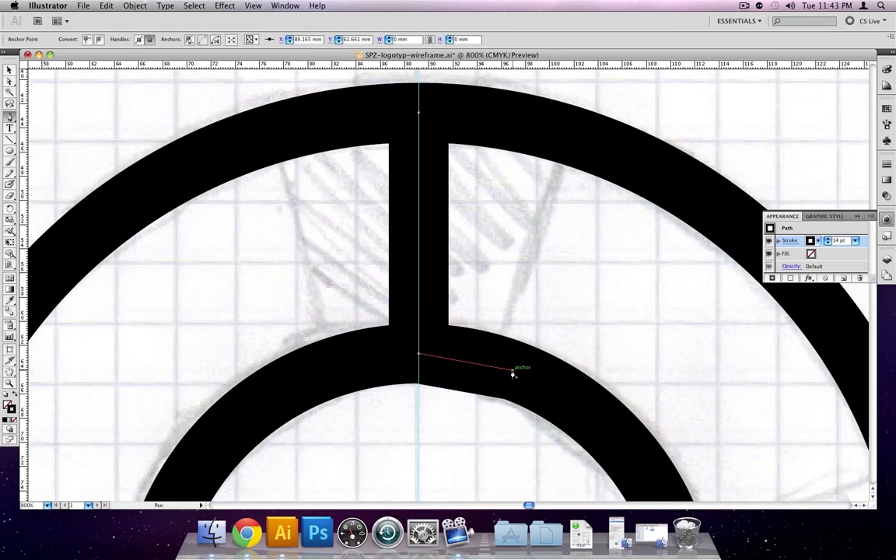
left_click(579, 142)
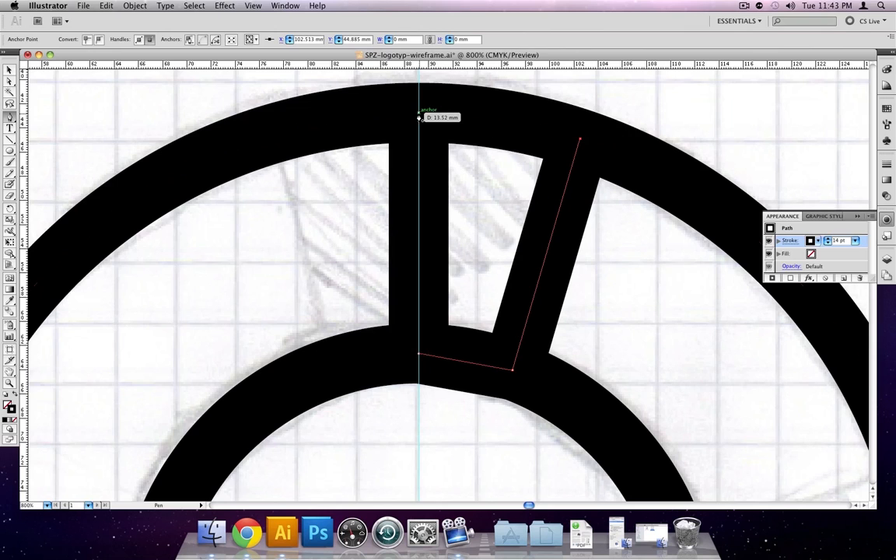
left_click(419, 117)
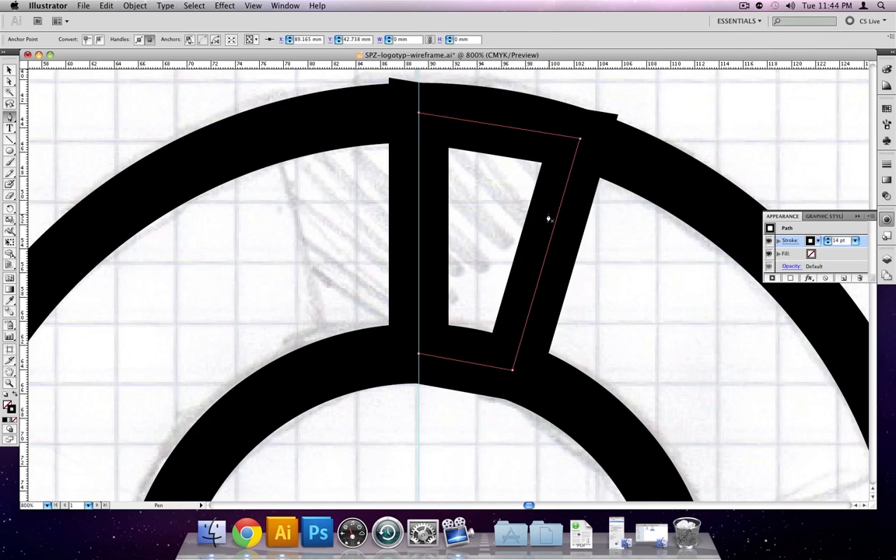
Remove the half-spoke path's stroke and fill the shape with a medium grey swatch
left_click(818, 243)
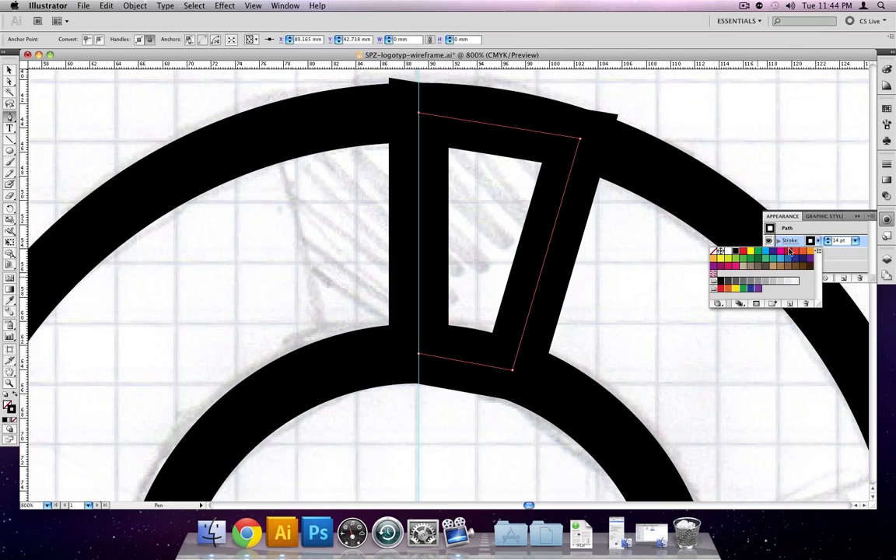
left_click(713, 252)
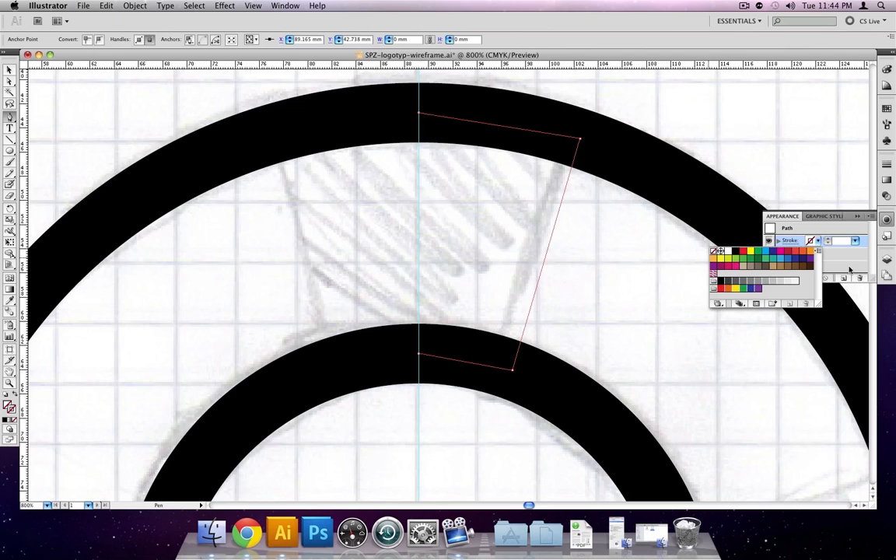
left_click(812, 255)
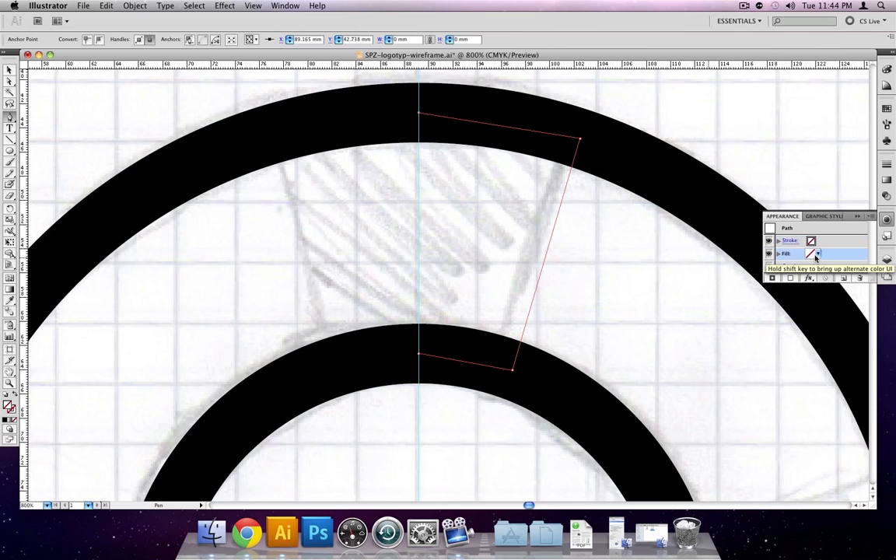
left_click(816, 254)
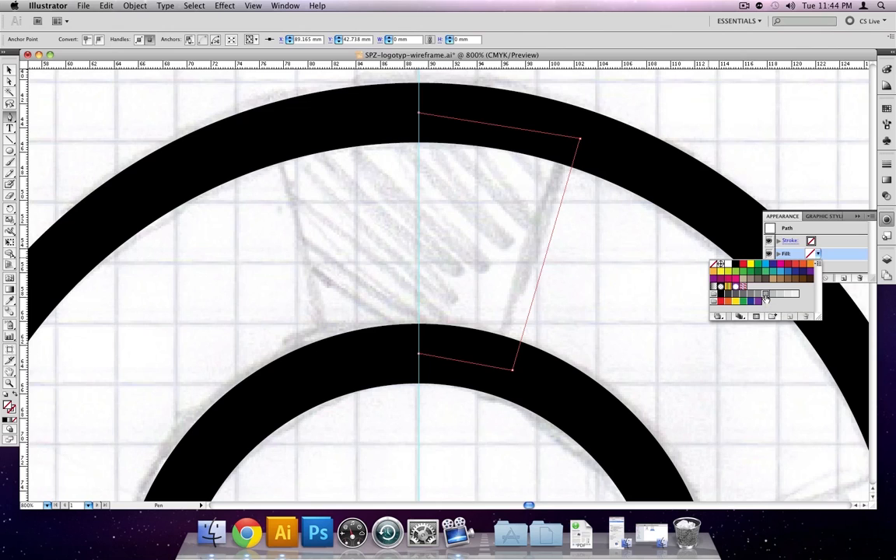
left_click(767, 299)
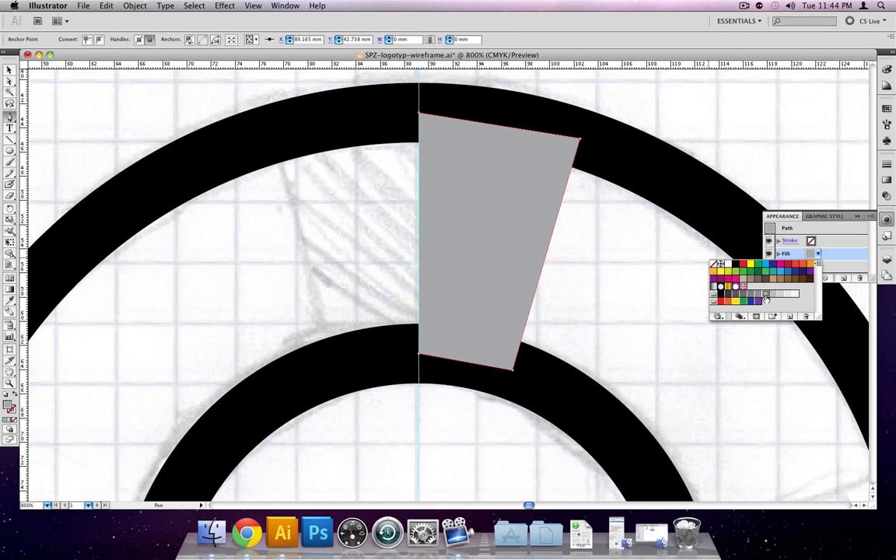
left_click(856, 256)
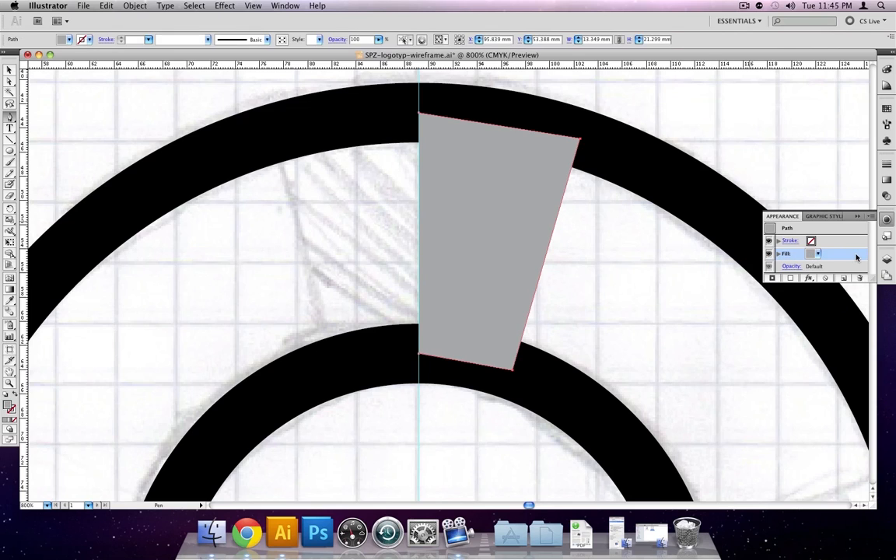
Place a single Pen anchor point at the wheel's centre, where the two guides cross
left_click(10, 70)
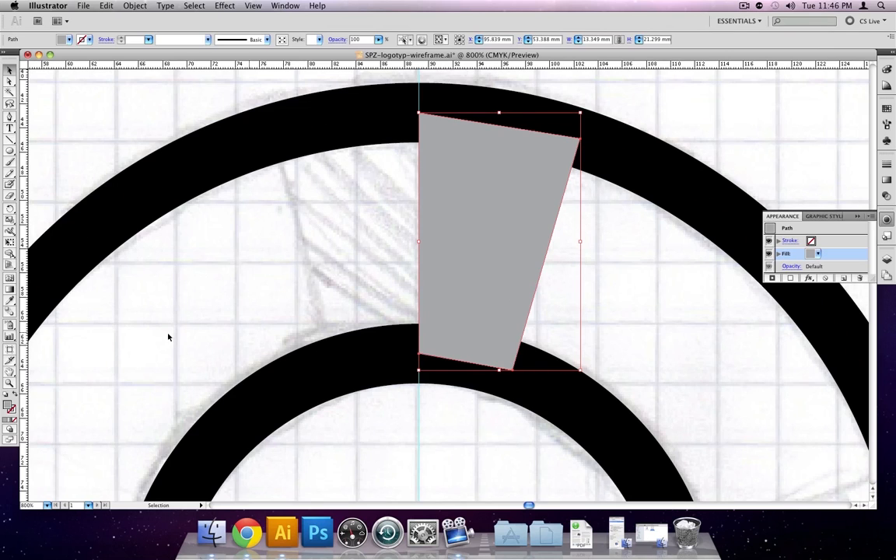
left_click(10, 373)
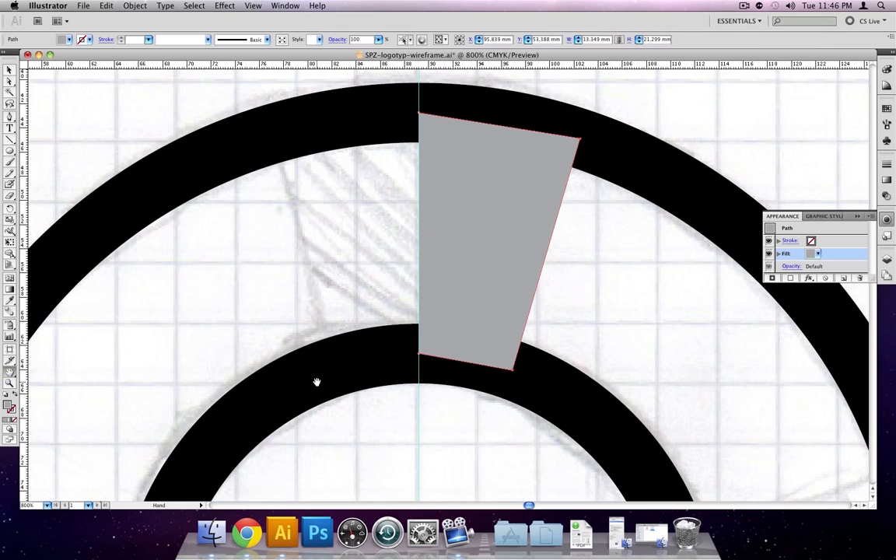
left_click_drag(397, 445, 403, 251)
left_click_drag(409, 389, 393, 261)
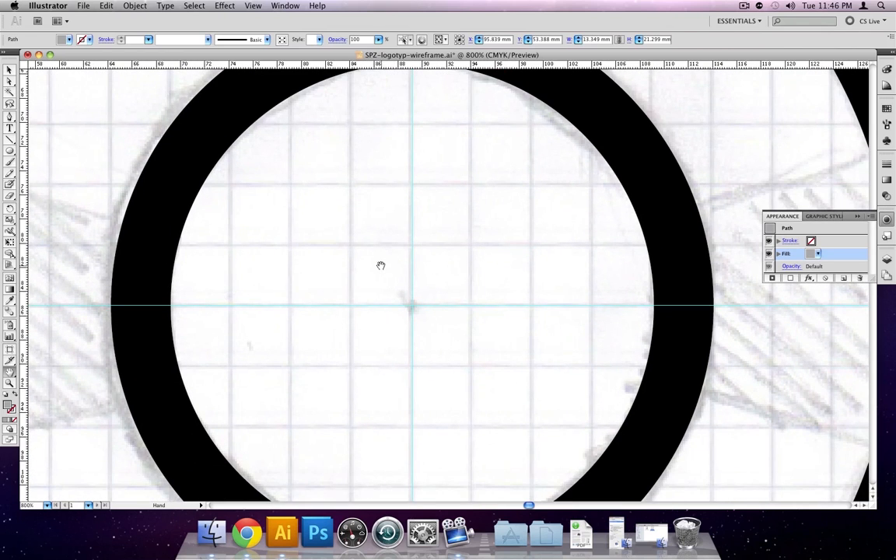
left_click(9, 118)
left_click(413, 310)
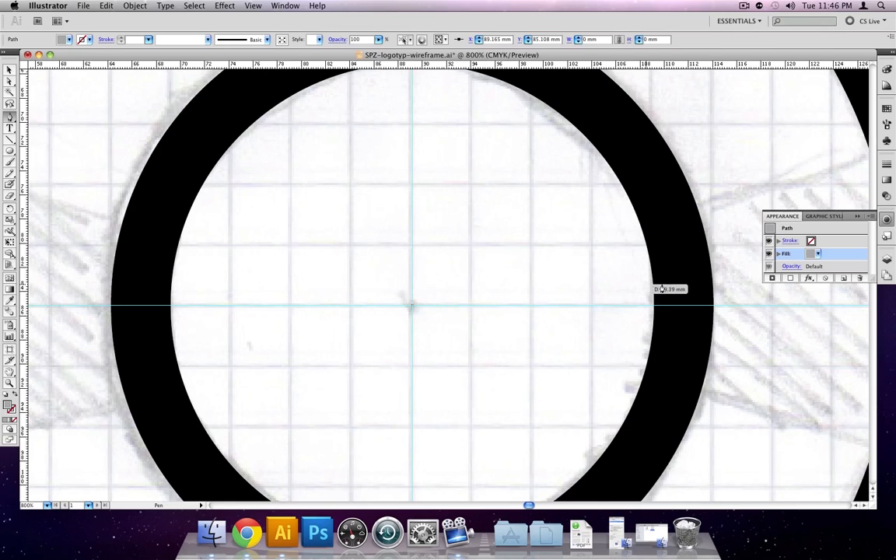
Expand the logotyp layer and select the grey half-spoke path together with the centre anchor point
left_click(889, 258)
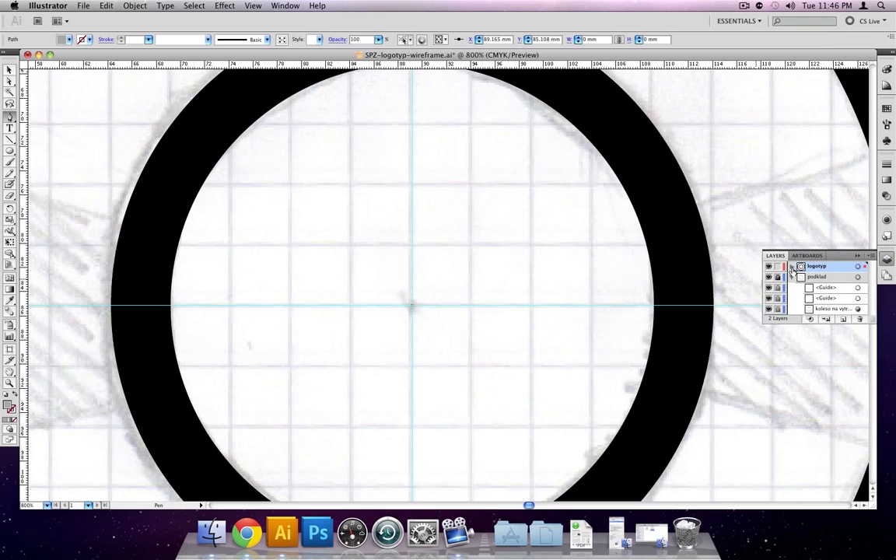
left_click(791, 267)
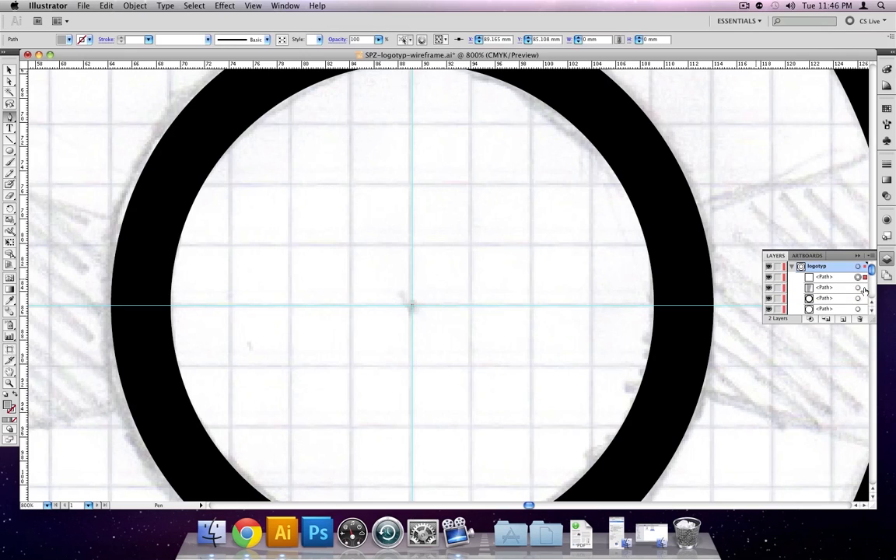
left_click(863, 288, "shift")
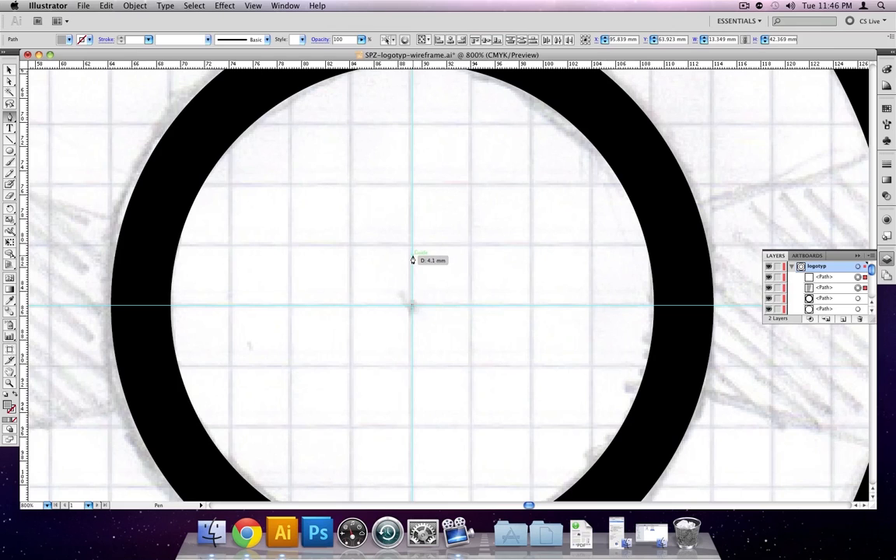
Group the grey half-spoke path with the centre anchor point and rename the point's path inside the group "anchor point"
right_click(413, 309)
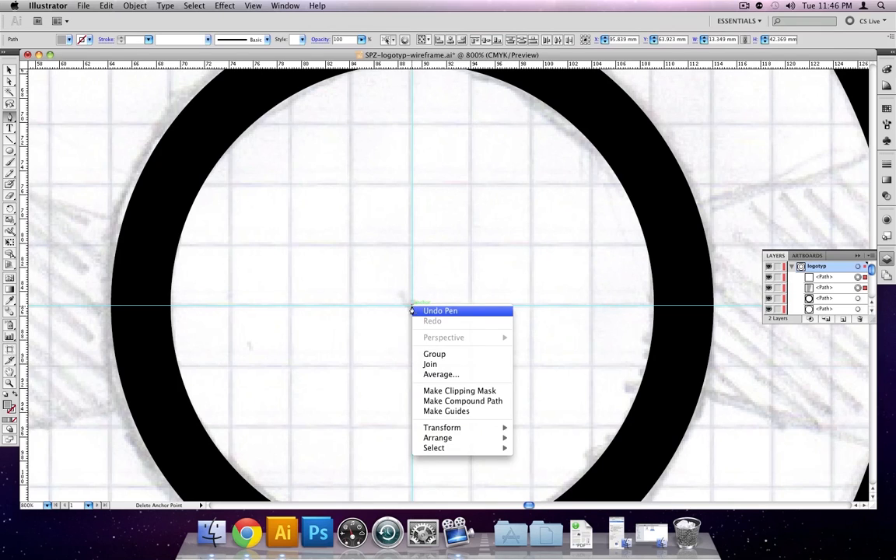
left_click(439, 359)
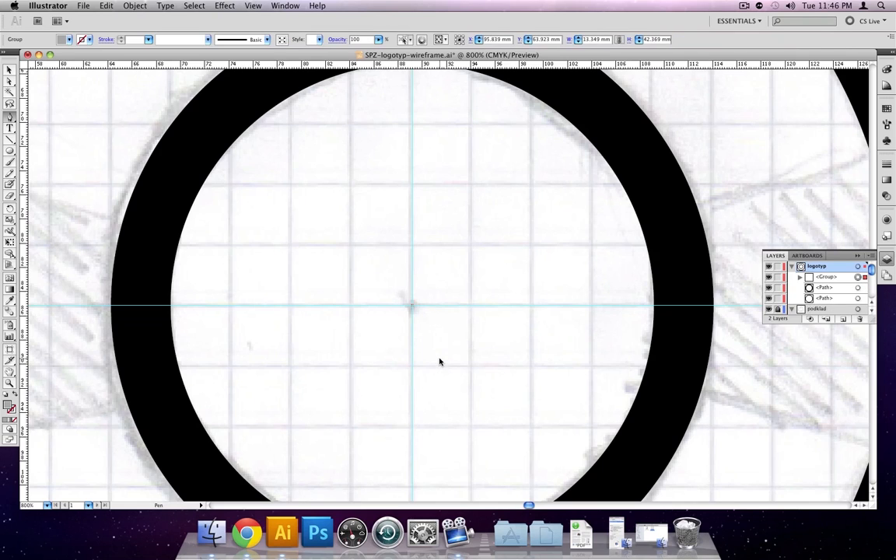
left_click(801, 279)
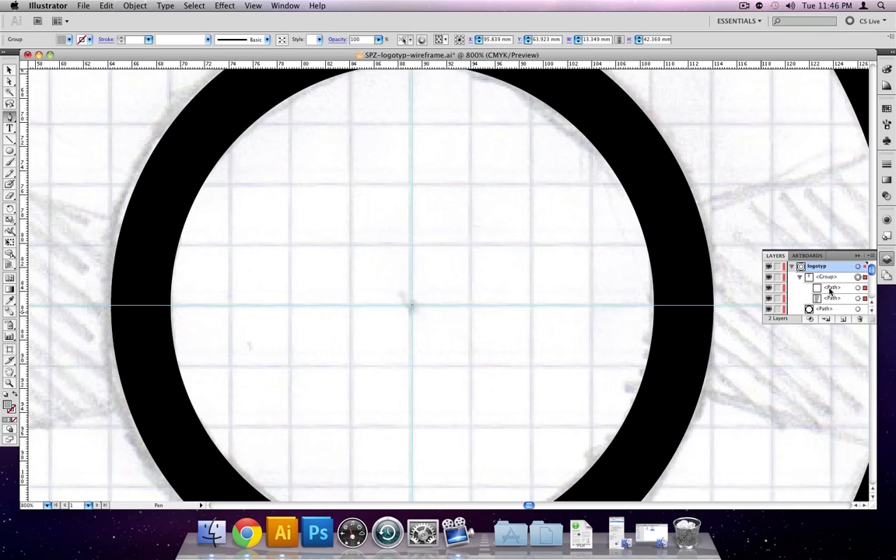
double_click(830, 289)
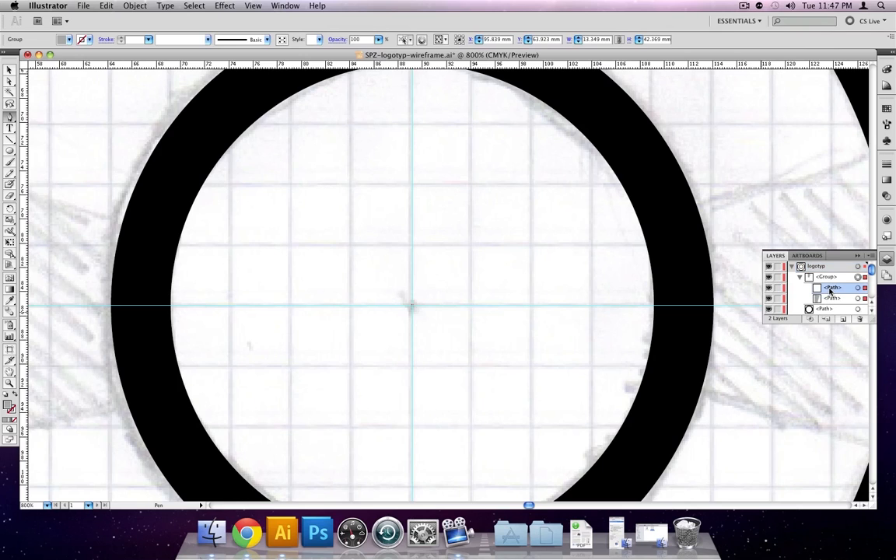
type("anc")
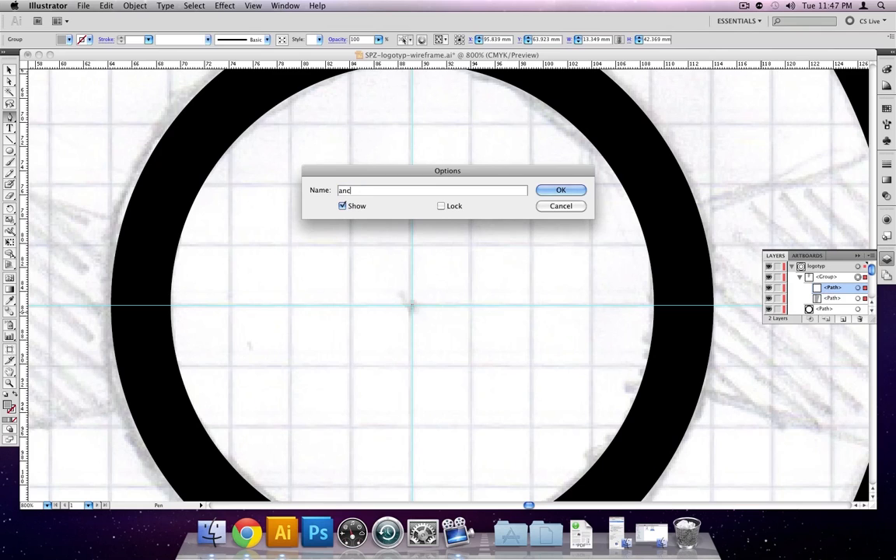
type("hor point")
left_click(572, 191)
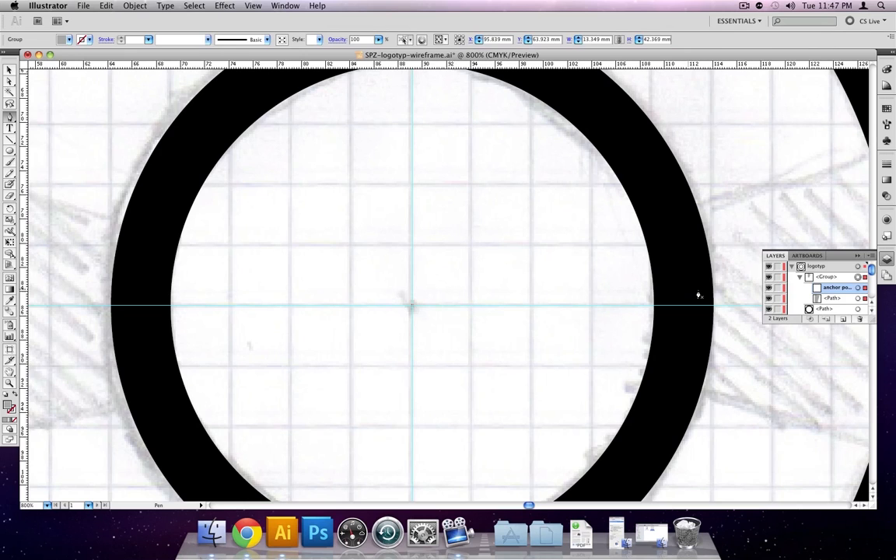
Select the whole half-spoke group and start adding a Distort & Transform > Transform effect to it
left_click(830, 278)
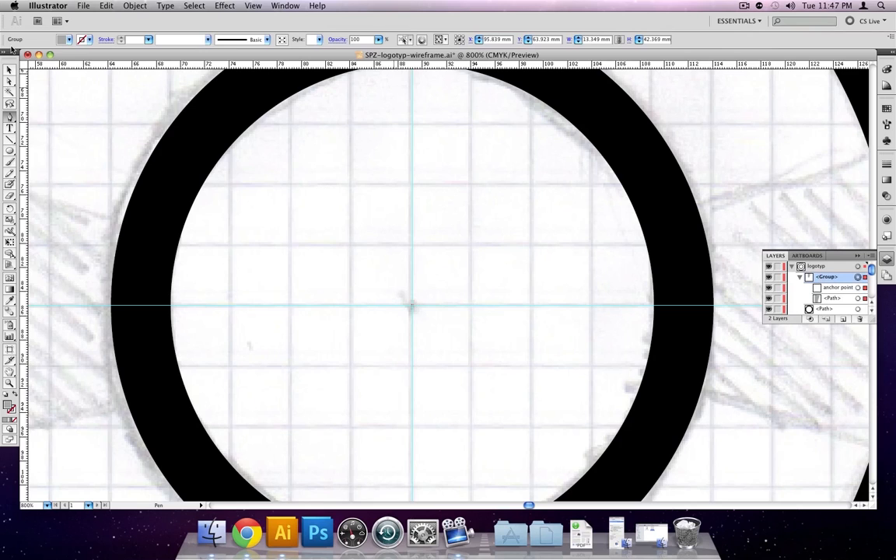
left_click(9, 70)
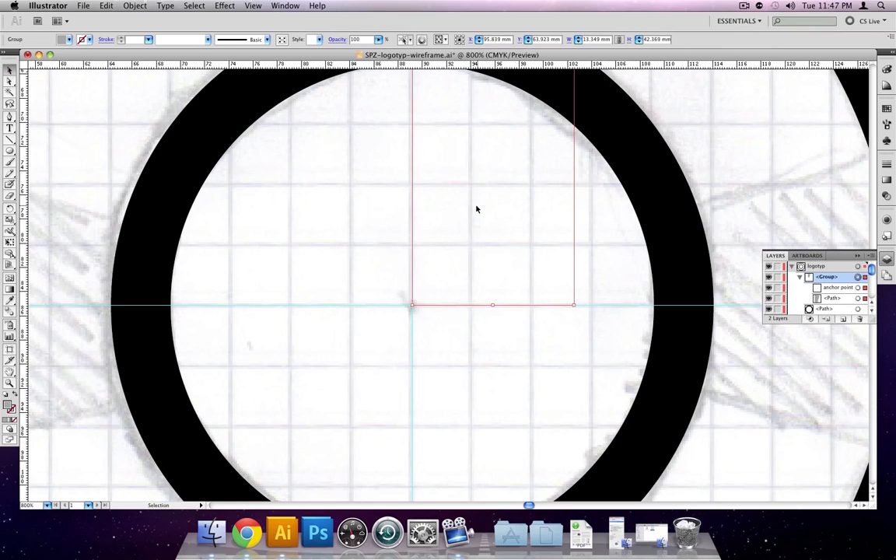
left_click(10, 382)
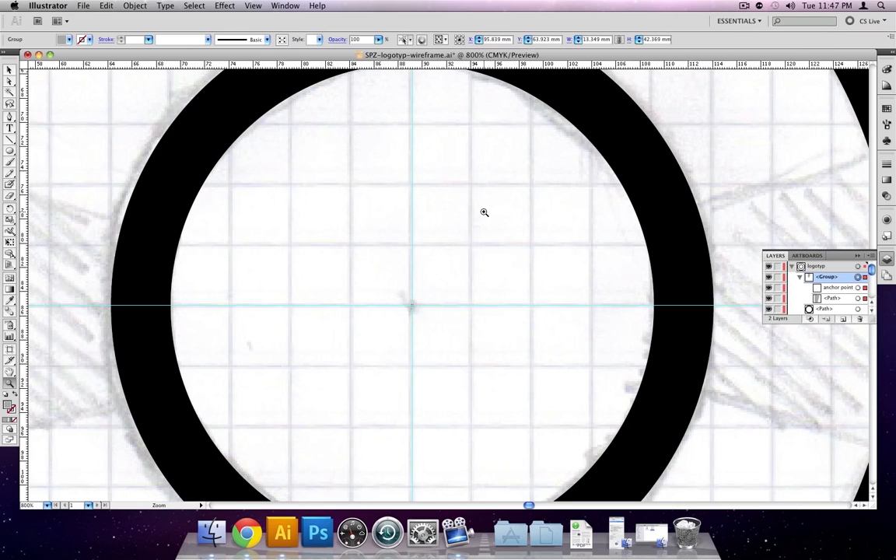
left_click(453, 194, "alt")
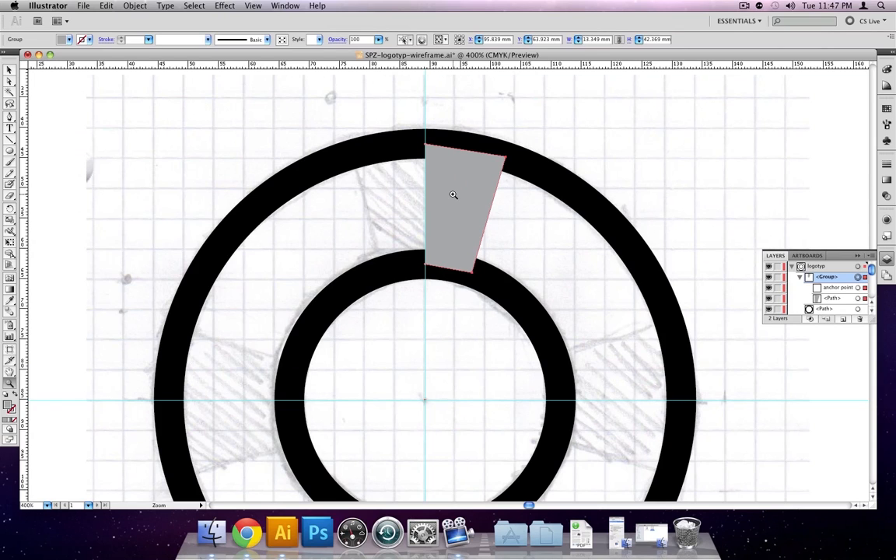
left_click(9, 66)
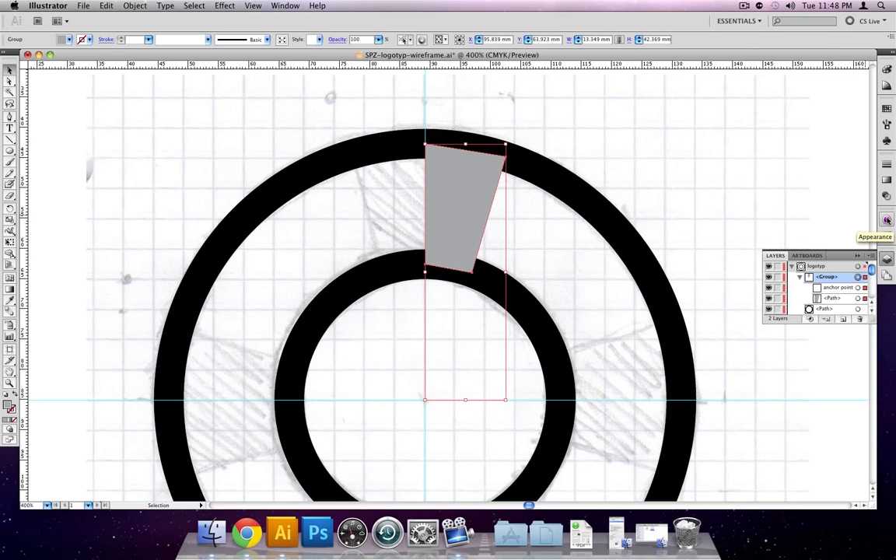
left_click(887, 221)
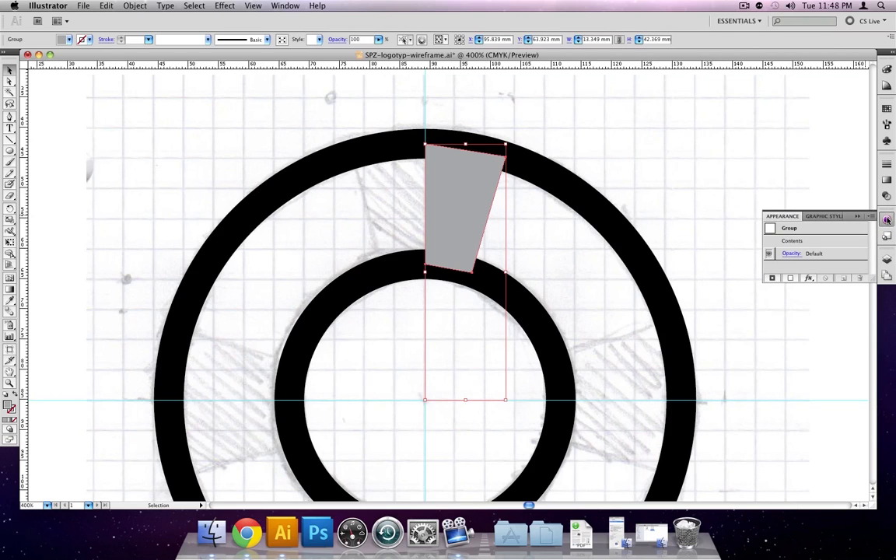
left_click(810, 279)
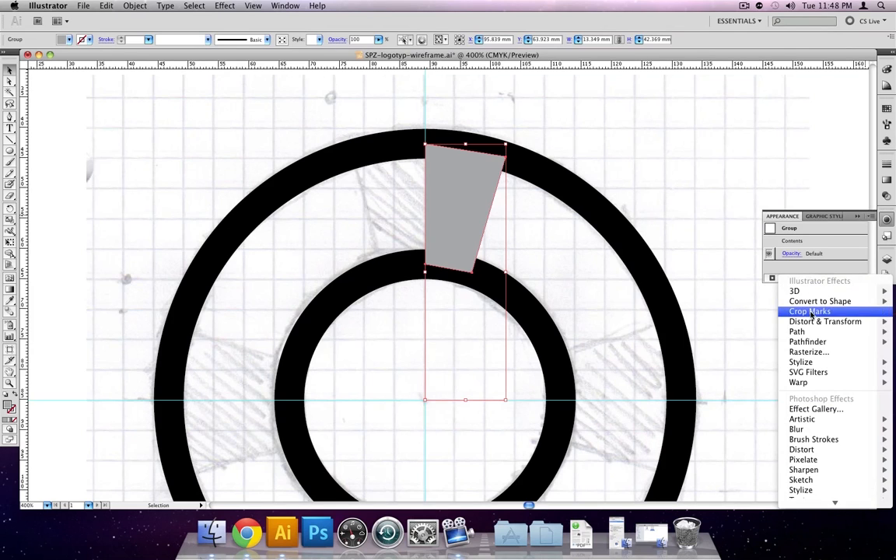
mouse_move(813, 324)
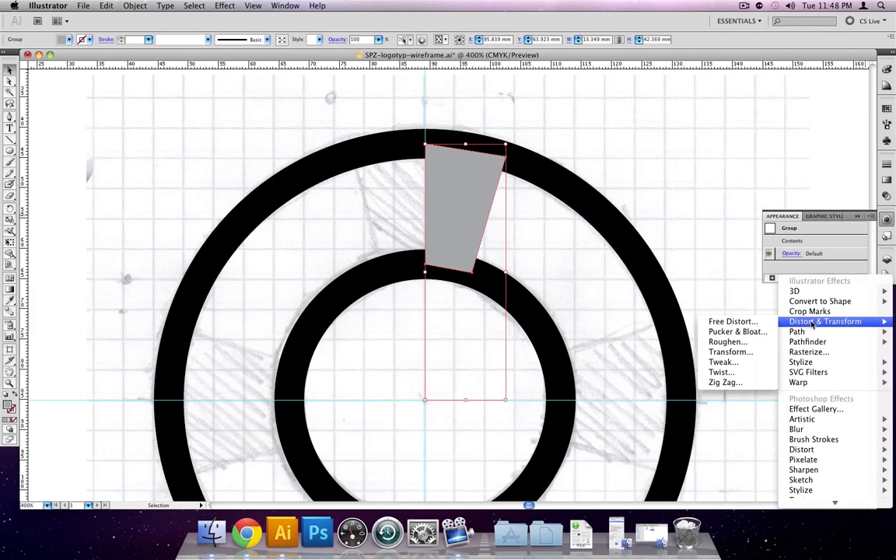
left_click(729, 354)
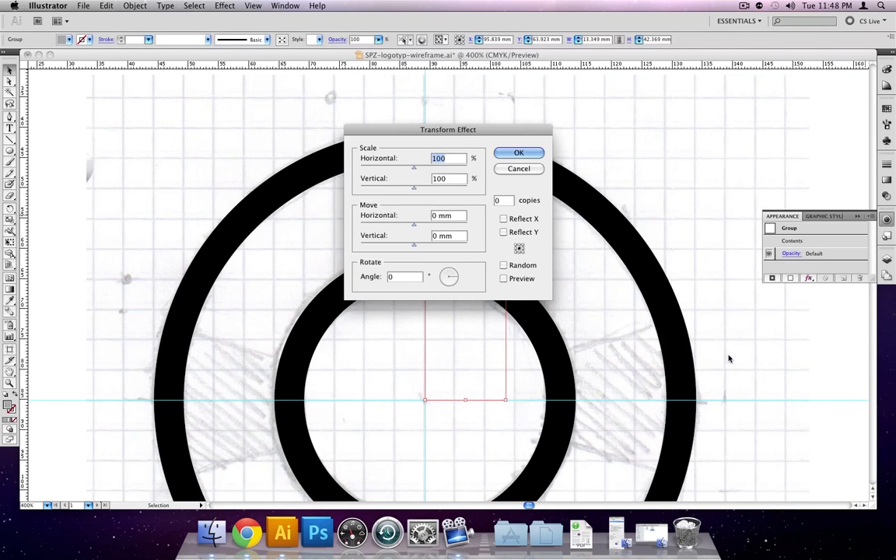
Complete the top spoke with the Transform effect: Reflect X, 1 copy, reference point on the left edge, with Preview on
left_click_drag(512, 133, 209, 87)
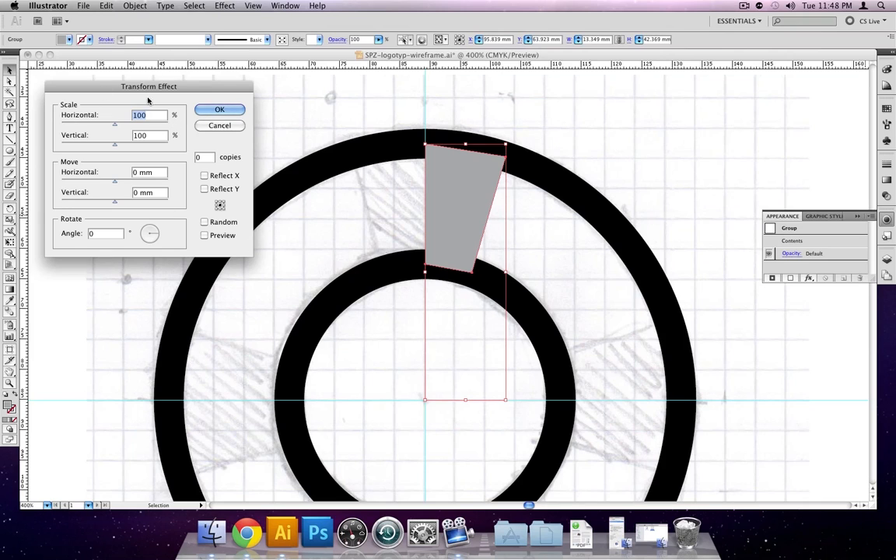
left_click(204, 236)
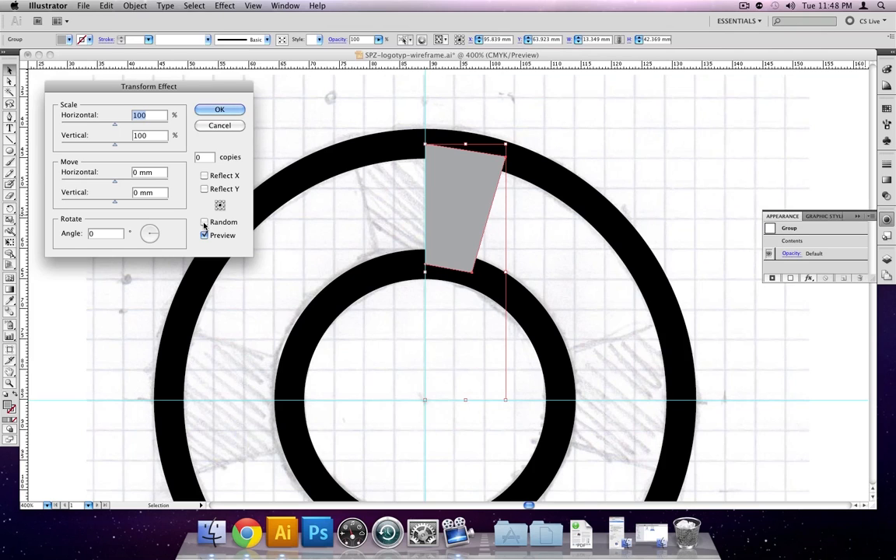
left_click(205, 176)
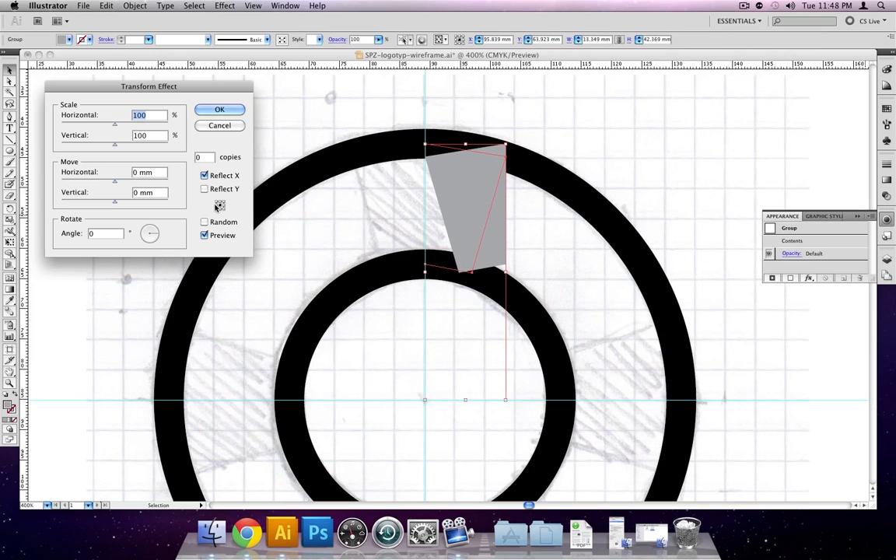
left_click(220, 206)
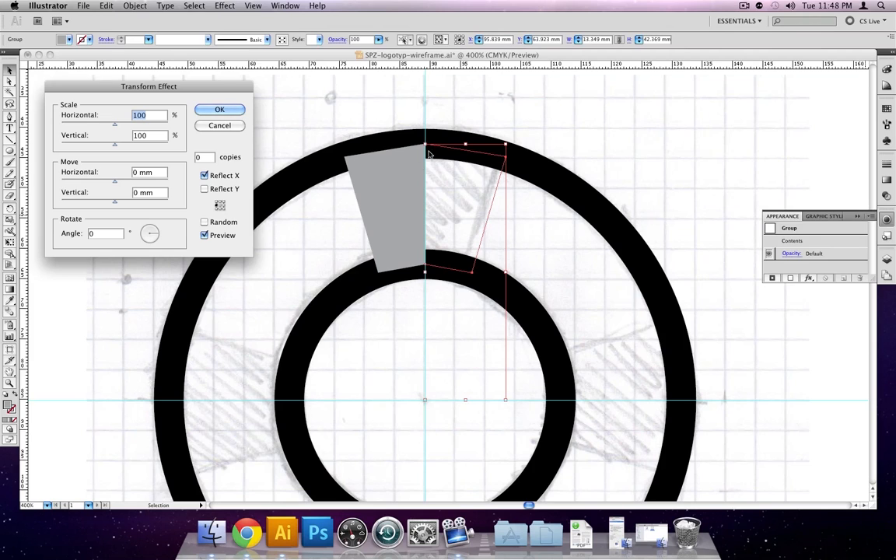
left_click_drag(203, 156, 180, 152)
type("1")
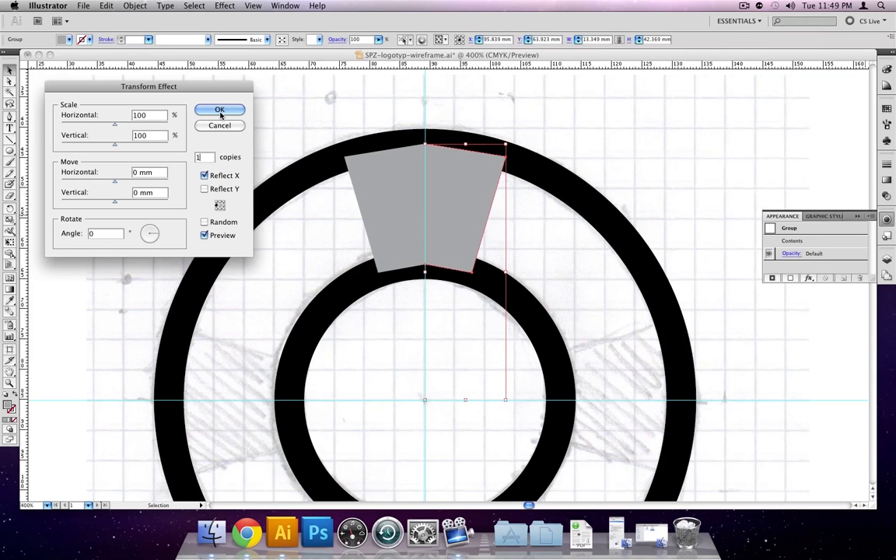
left_click(219, 110)
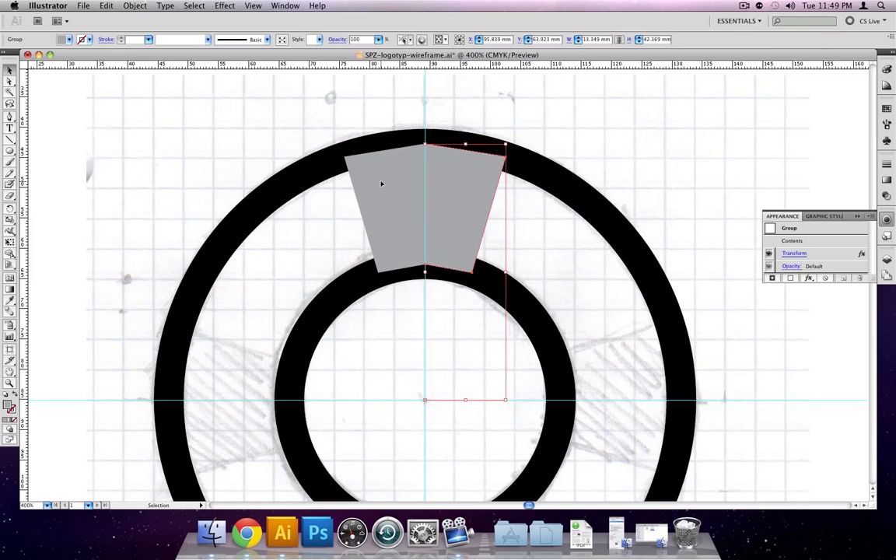
Add a second Transform effect to the group as a new instance
scroll(381, 184, "down", 3)
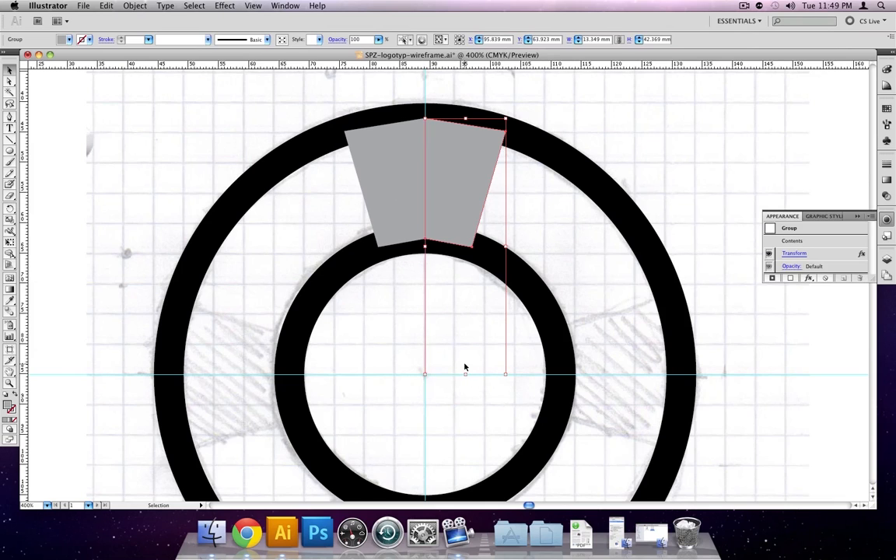
left_click(808, 278)
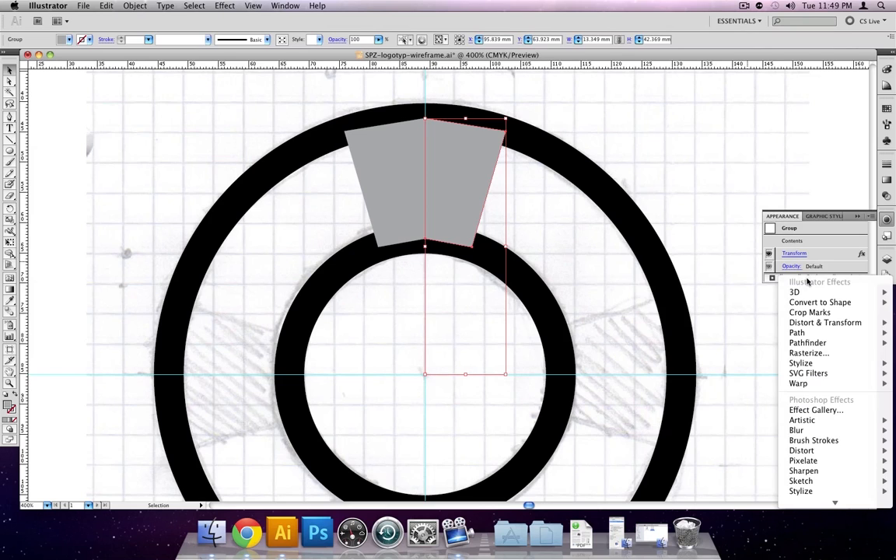
mouse_move(847, 325)
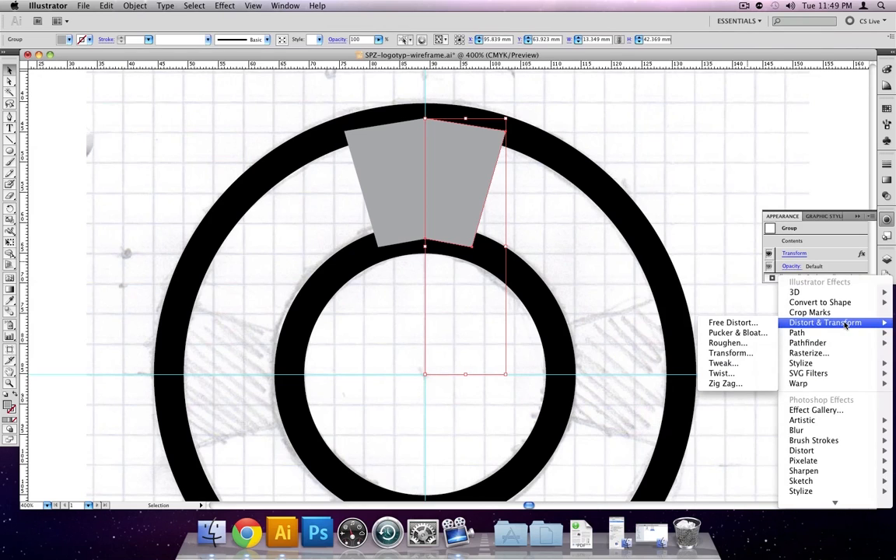
left_click(731, 354)
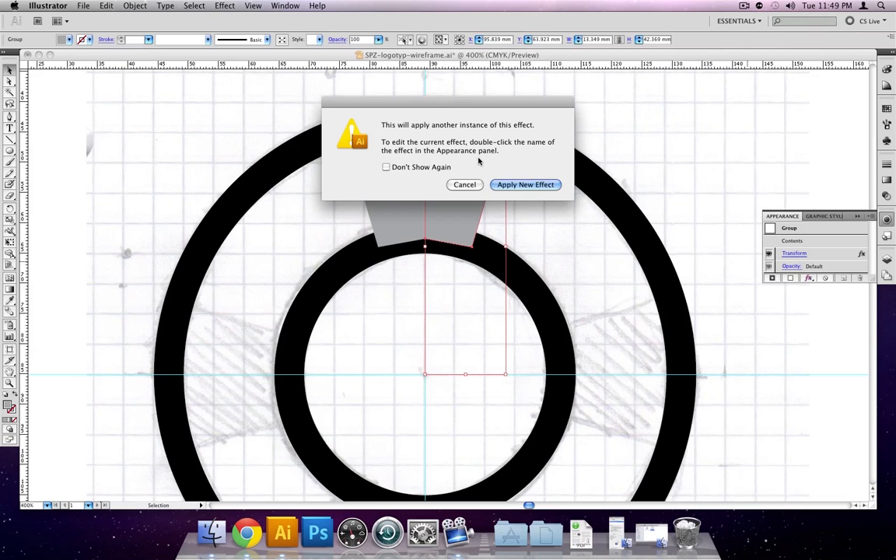
left_click(522, 185)
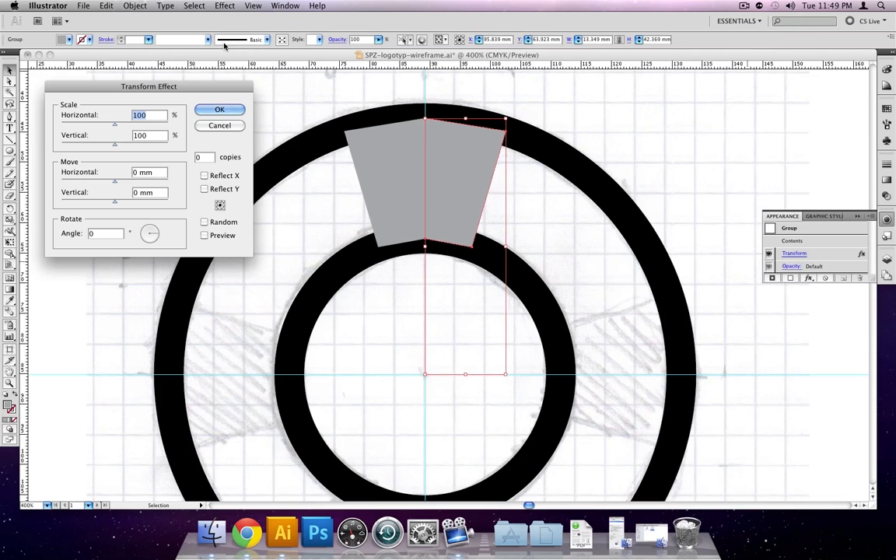
Set the second Transform effect to rotate 90° with 3 copies about the bottom-centre reference point, repeating the spoke around the wheel
left_click(89, 234)
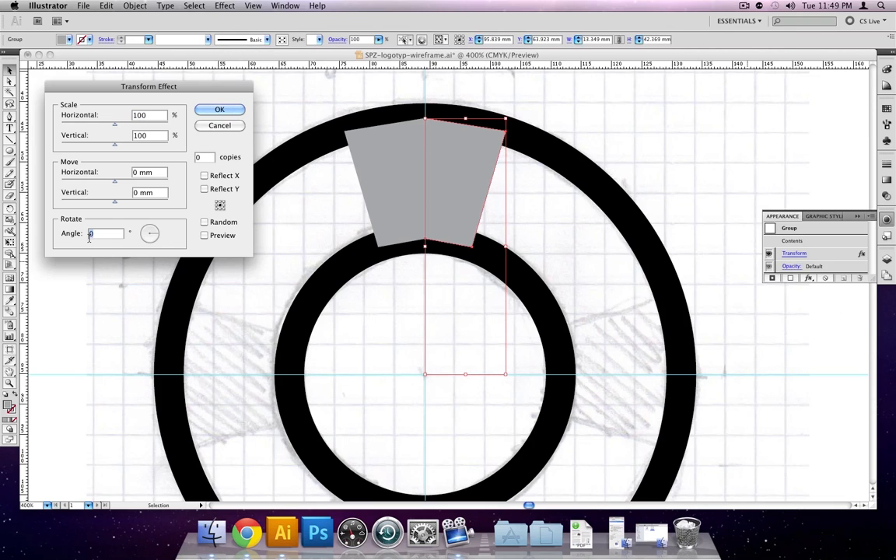
type("9")
left_click(204, 237)
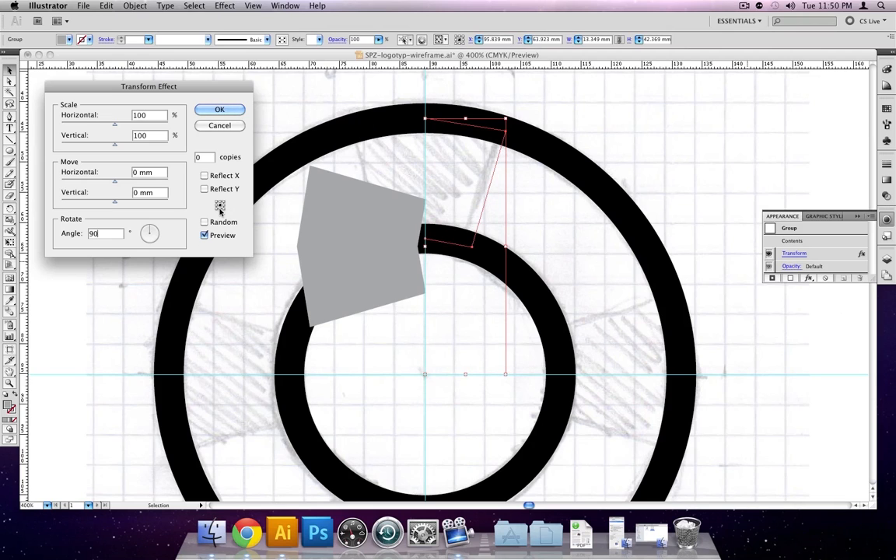
left_click(219, 207)
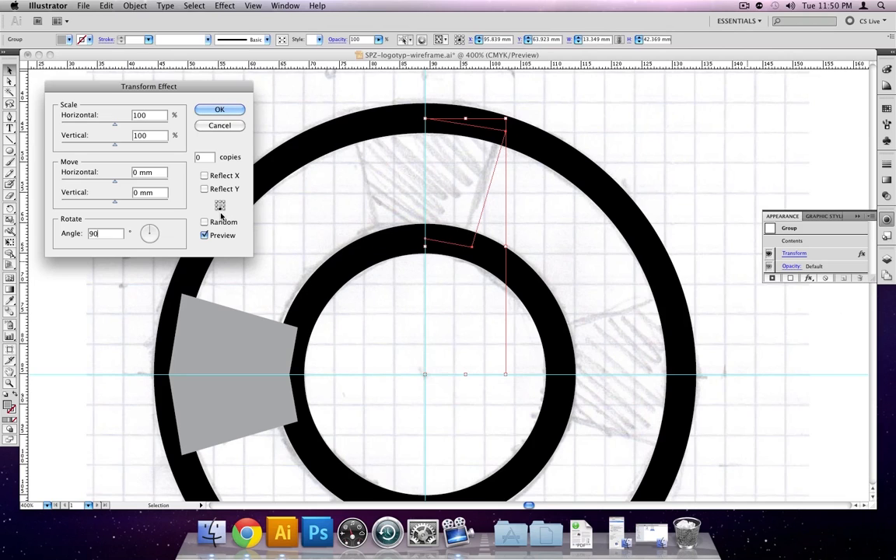
left_click(199, 158)
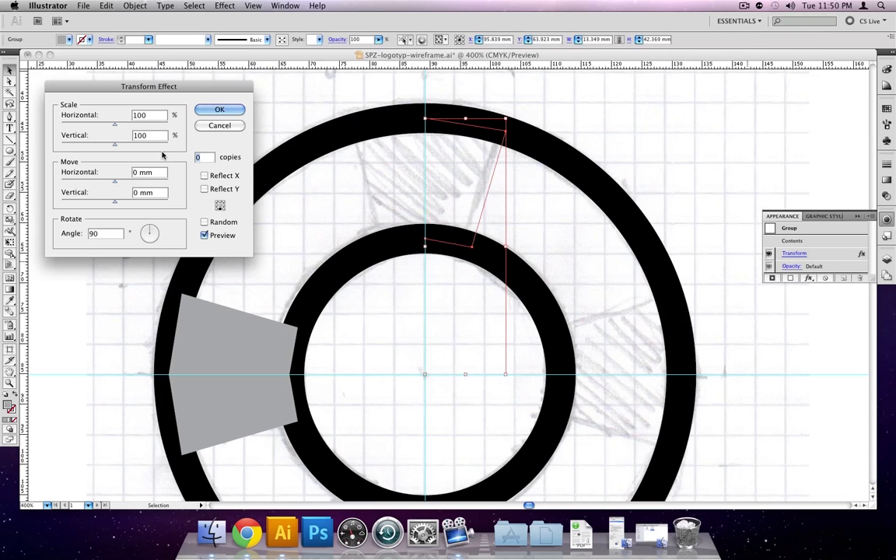
type("3")
key("Tab")
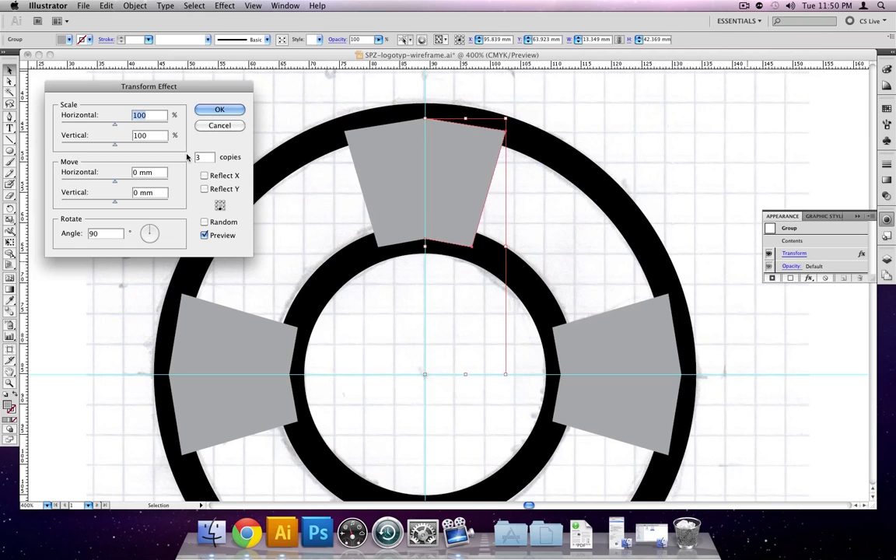
left_click(221, 110)
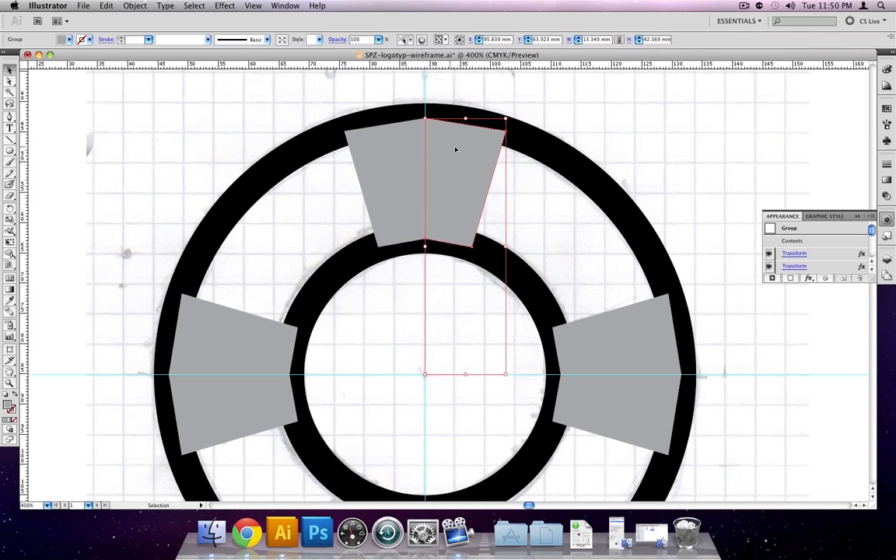
scroll(619, 139, "down", 1)
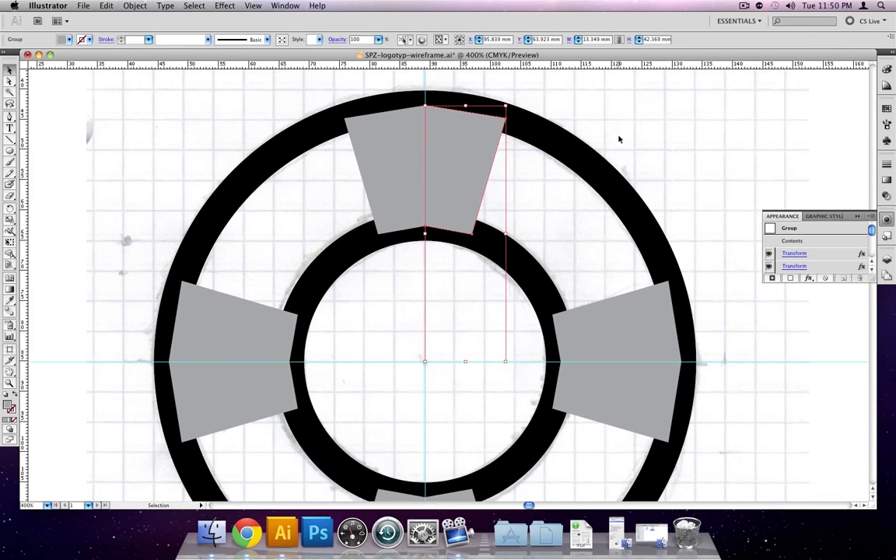
scroll(619, 139, "down", 10)
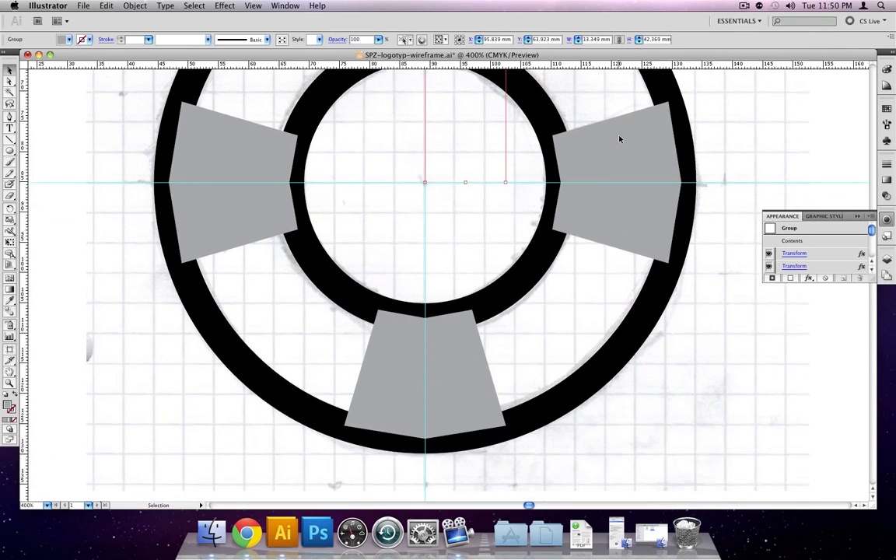
scroll(619, 139, "up", 9)
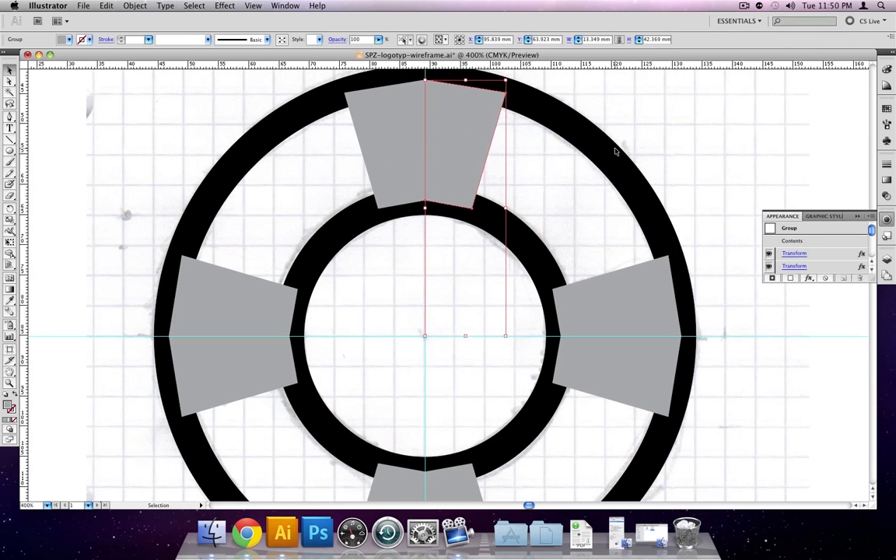
Narrow the half-spoke to match the sketch, moving its outer corner to about X 101.1, Y 44.7 mm and inner corner to about X 96.2, Y 63.9 mm
scroll(615, 151, "up", 2)
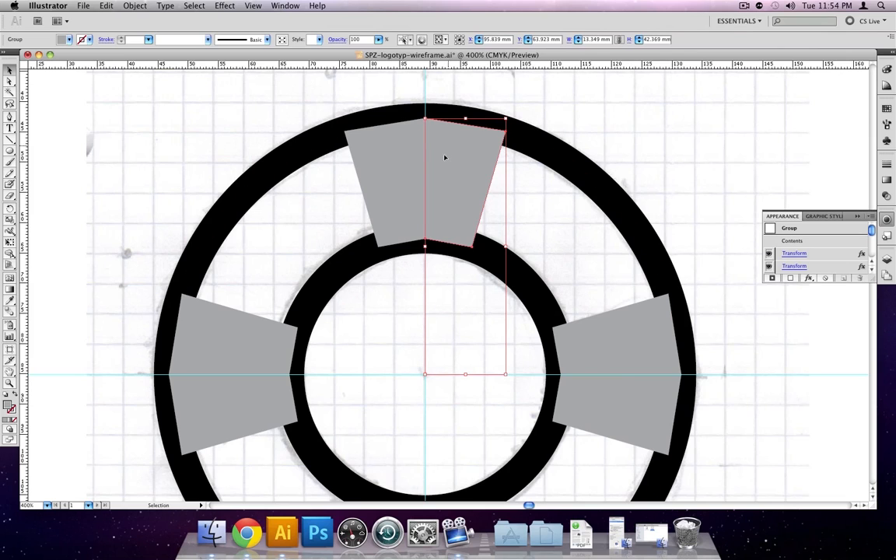
left_click(10, 82)
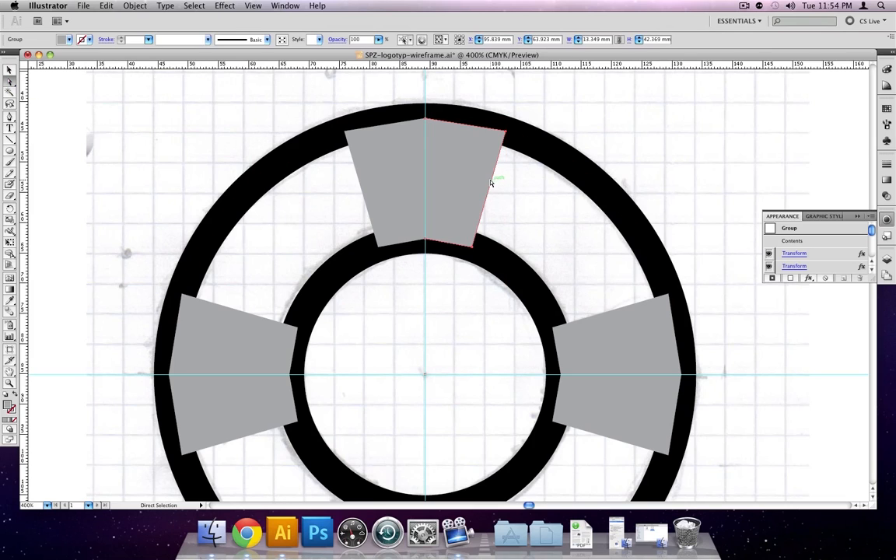
left_click(507, 135)
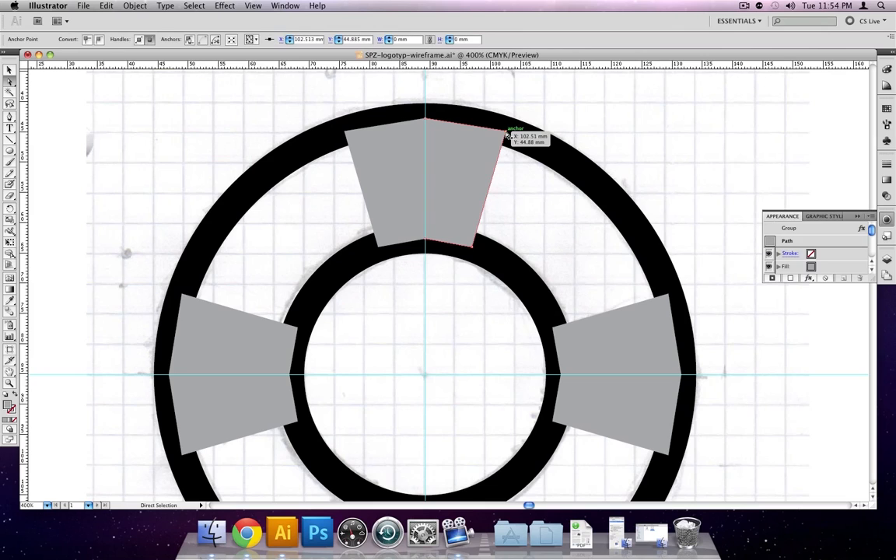
left_click(475, 250)
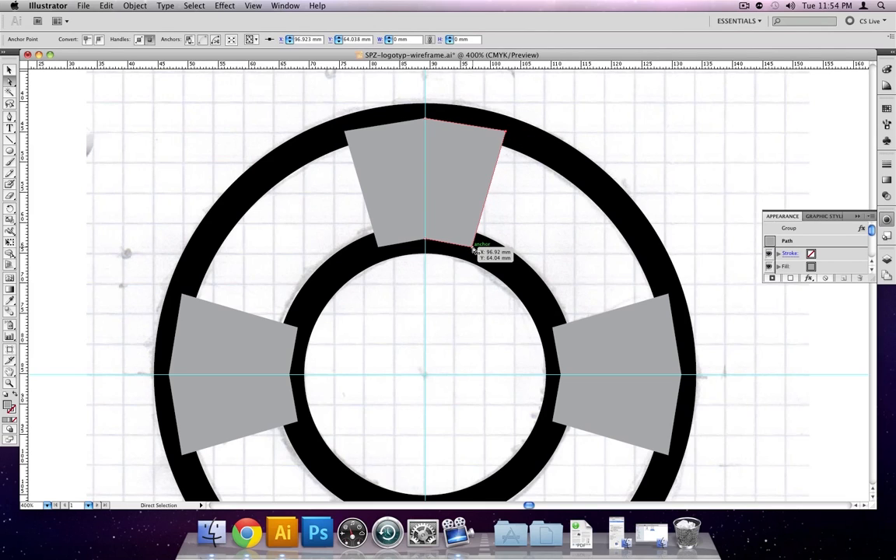
left_click_drag(506, 134, 497, 134)
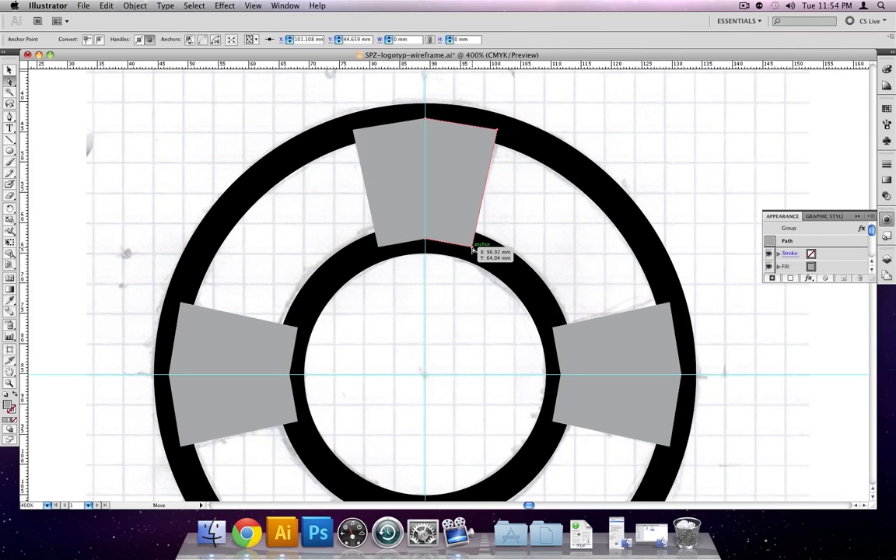
left_click_drag(474, 249, 468, 247)
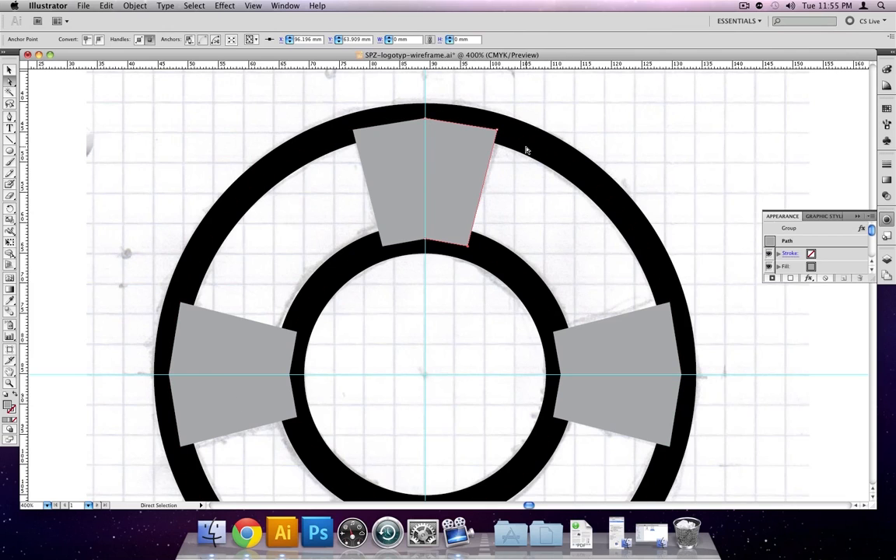
Move the spoke group below the two ring paths in the logotyp layer's stacking order
left_click(886, 259)
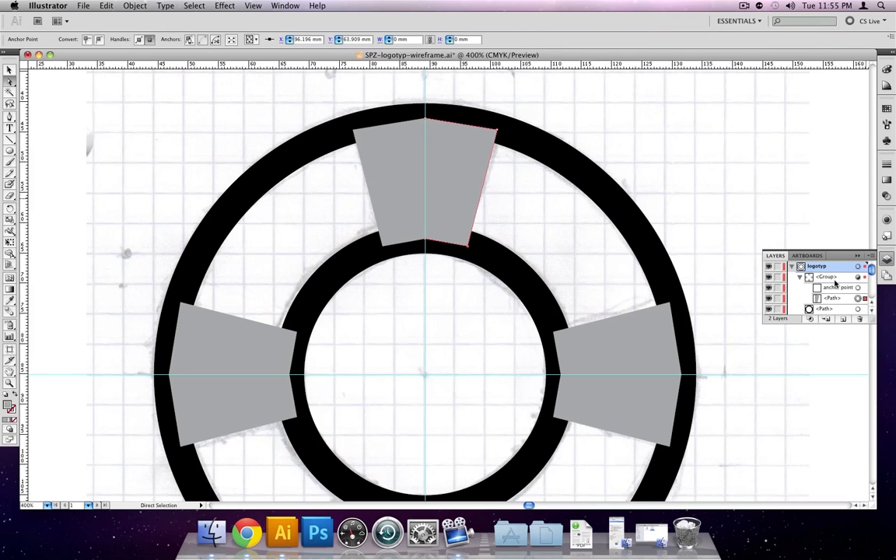
left_click_drag(874, 321, 876, 389)
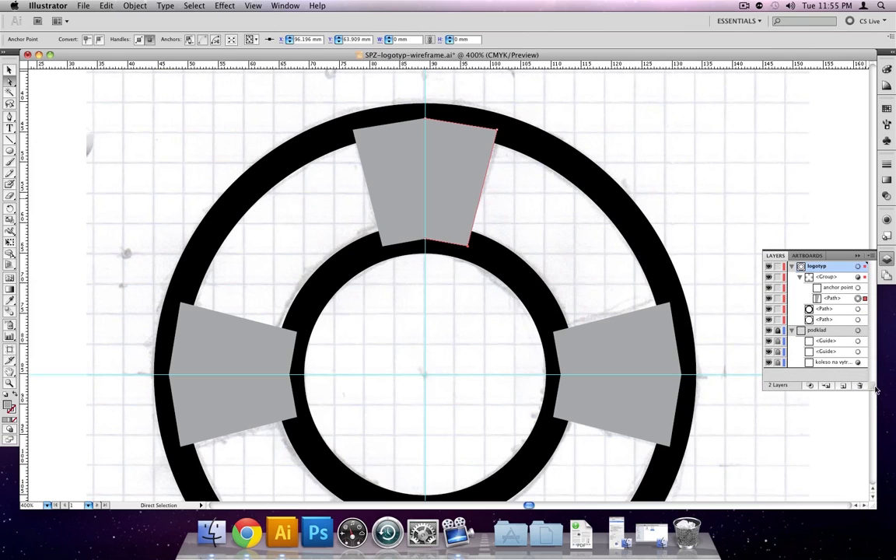
left_click_drag(829, 278, 832, 323)
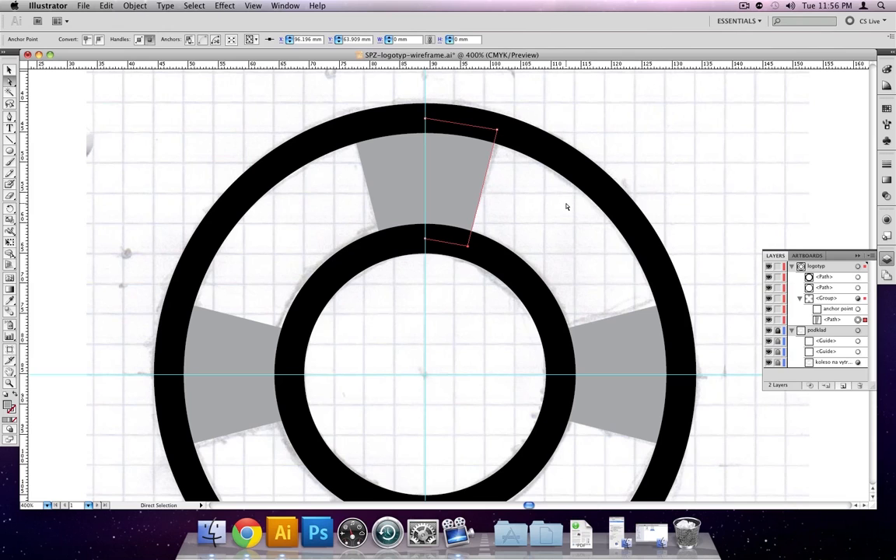
Examine how the rings and spokes fit the scanned sketch, both close up and as a whole
key("alt")
scroll(565, 201, "down", 2)
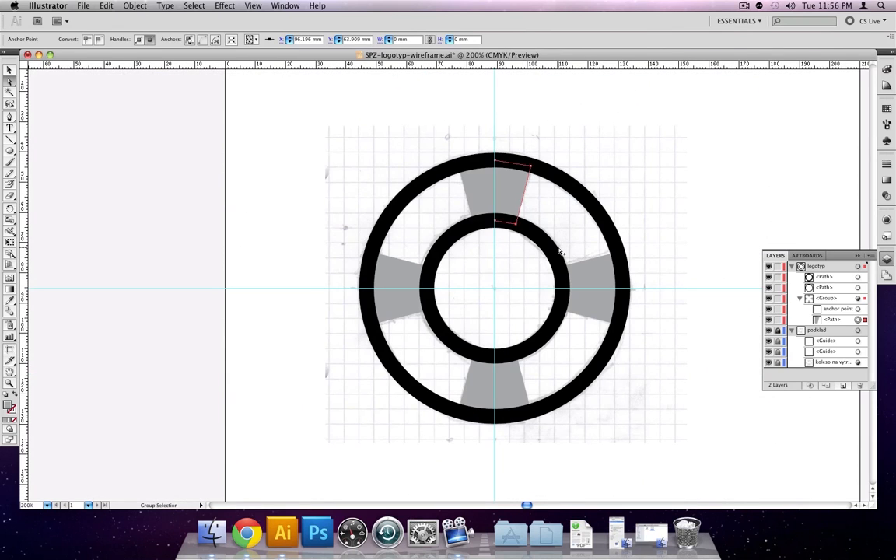
scroll(559, 251, "up", 2)
scroll(559, 251, "down", 2)
scroll(546, 280, "up", 2)
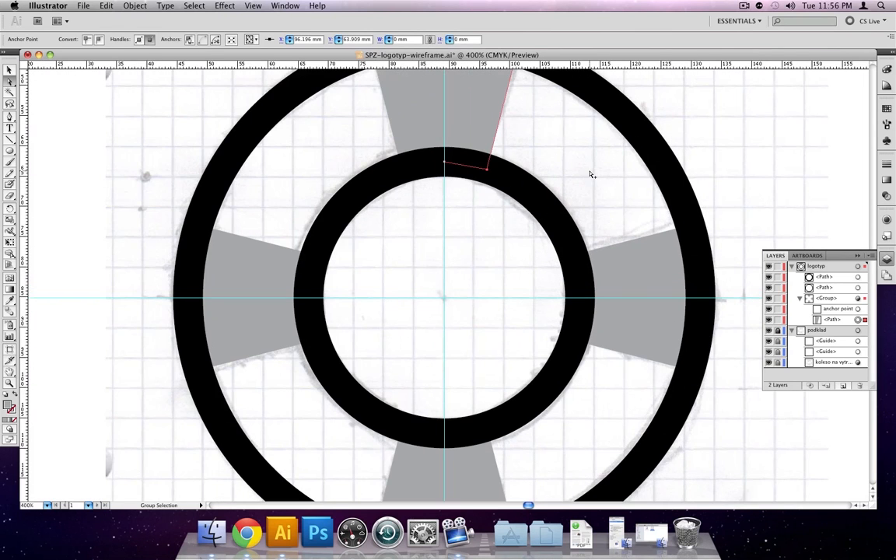
scroll(592, 153, "up", 1)
scroll(593, 153, "down", 2)
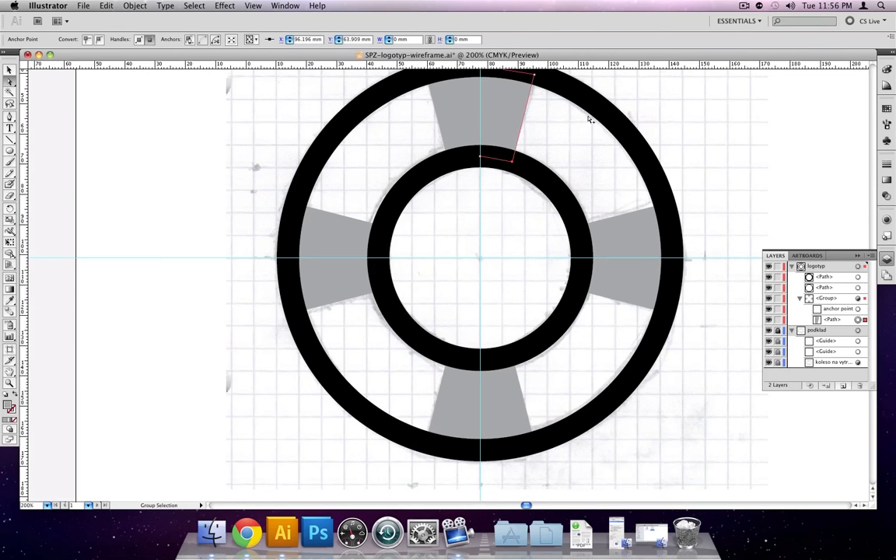
scroll(593, 114, "down", 1)
key("alt")
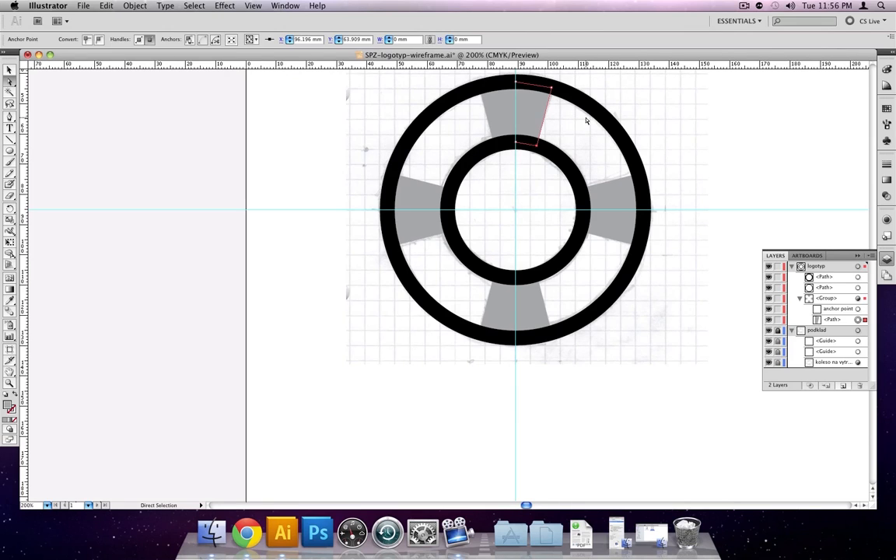
Unlock and delete the podklad layer together with its guides and the scanned sketch
left_click(9, 372)
left_click_drag(742, 144, 584, 199)
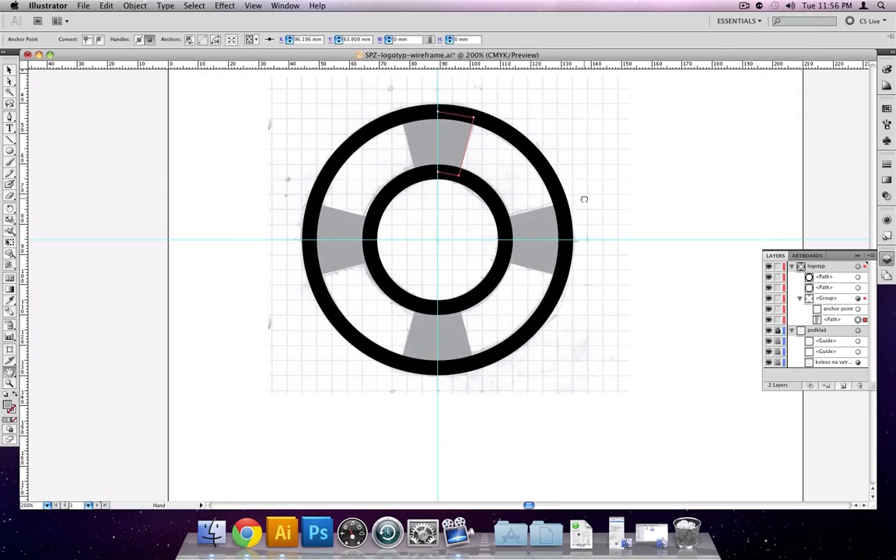
left_click_drag(318, 214, 342, 233)
key("a")
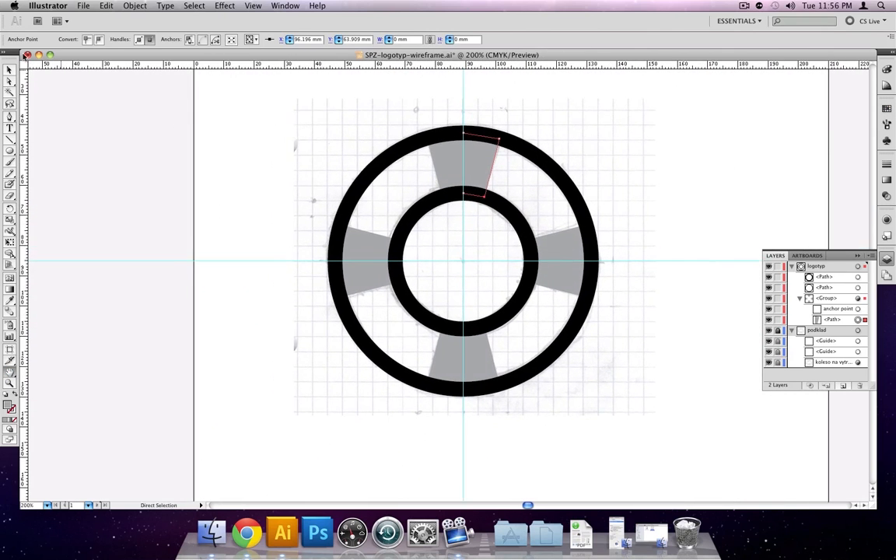
left_click(9, 69)
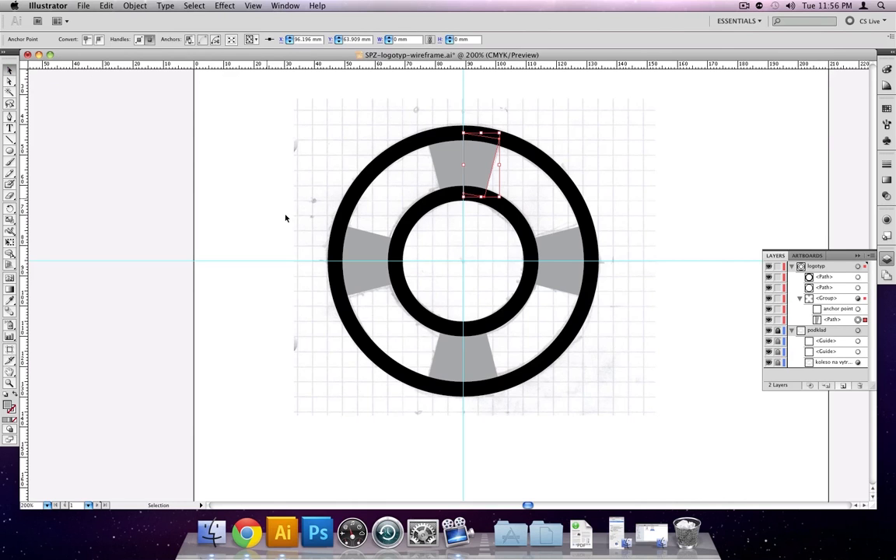
key("h")
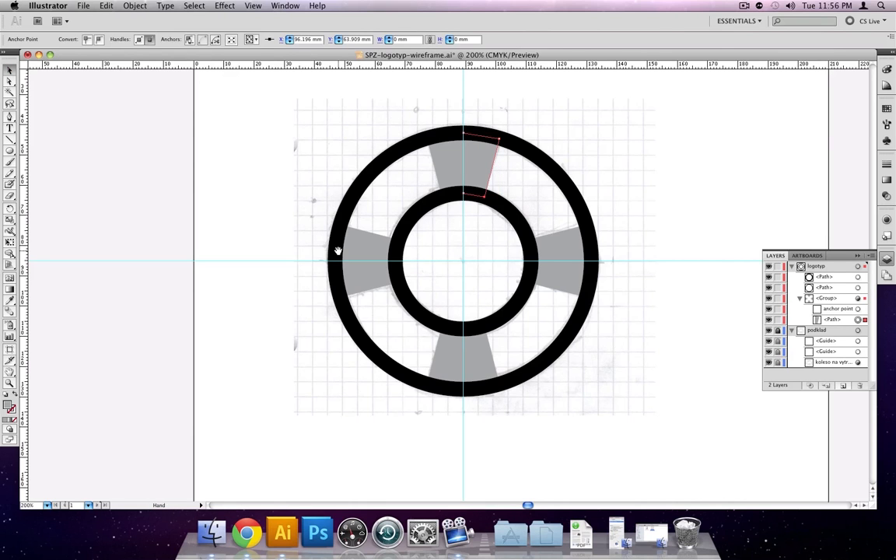
left_click_drag(338, 250, 238, 259)
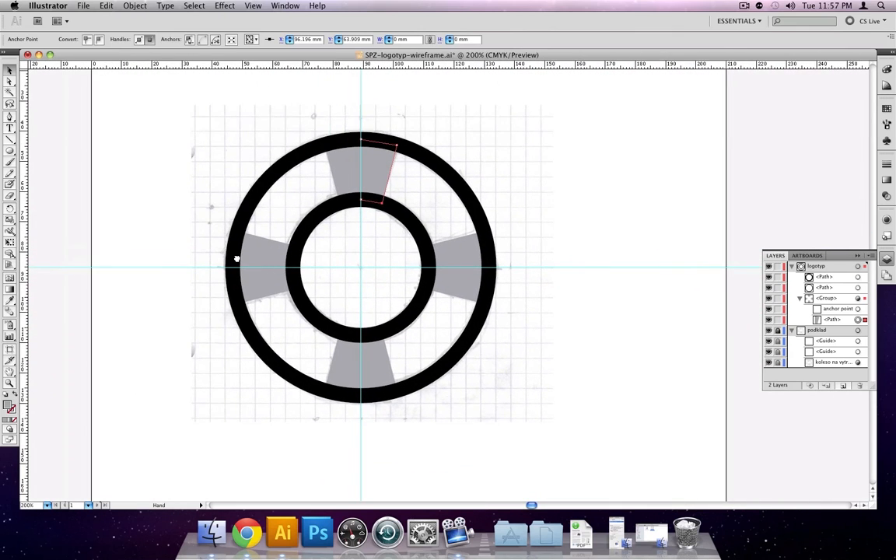
left_click_drag(238, 259, 251, 257)
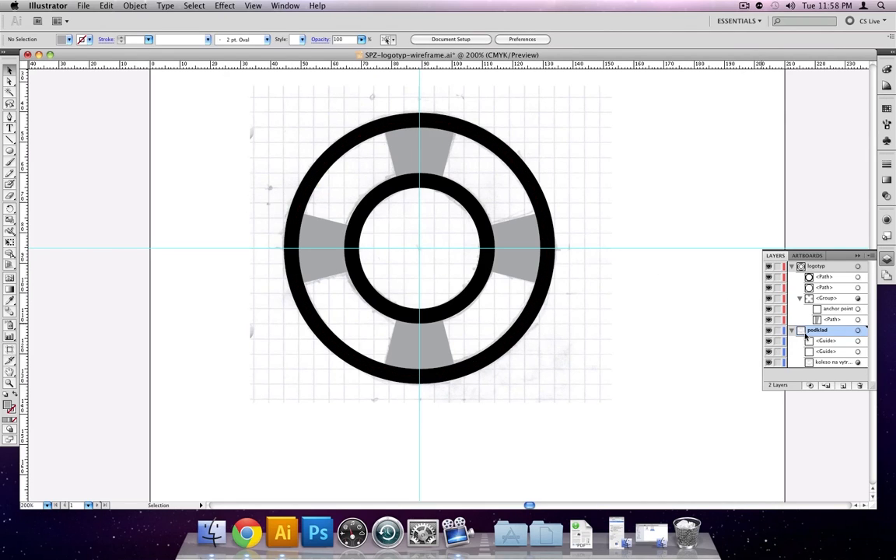
left_click(861, 386)
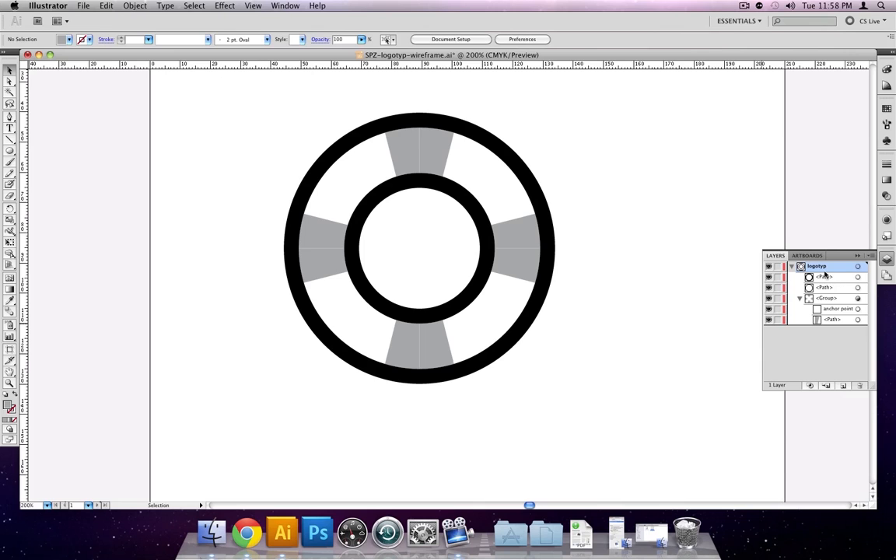
Select both rings and the spoke group and combine them into a single group
left_click_drag(633, 106, 228, 427)
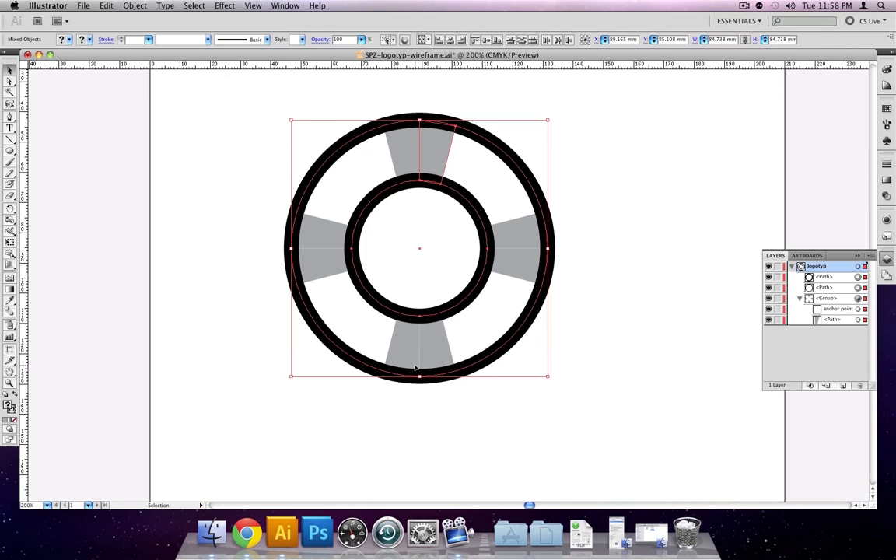
right_click(430, 145)
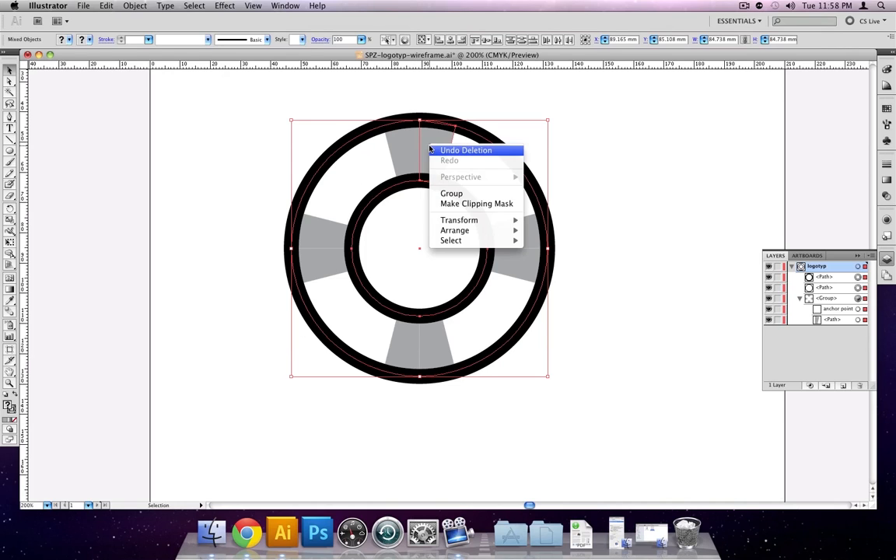
left_click(448, 193)
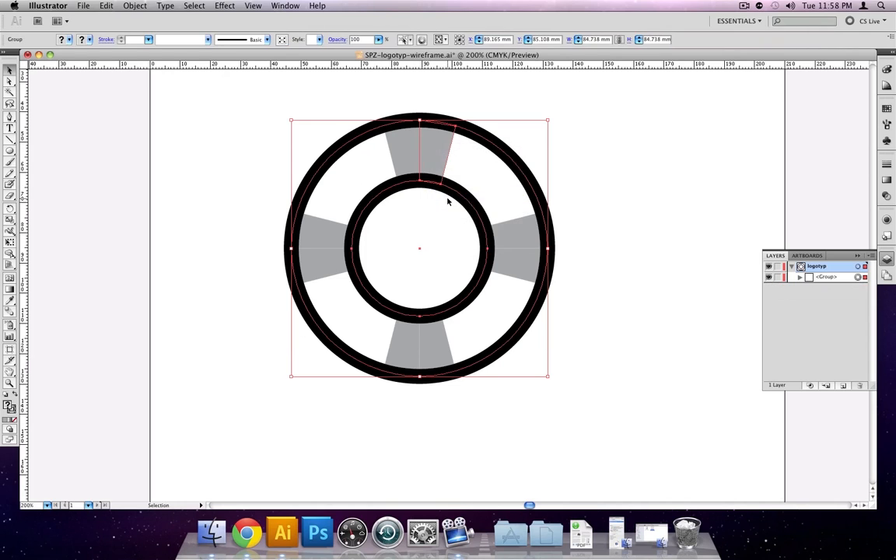
Add a Distort & Transform > Transform effect to the whole wheel group, rotating it 45°, and deselect the artwork
left_click_drag(593, 169, 465, 279)
key("shift+F6")
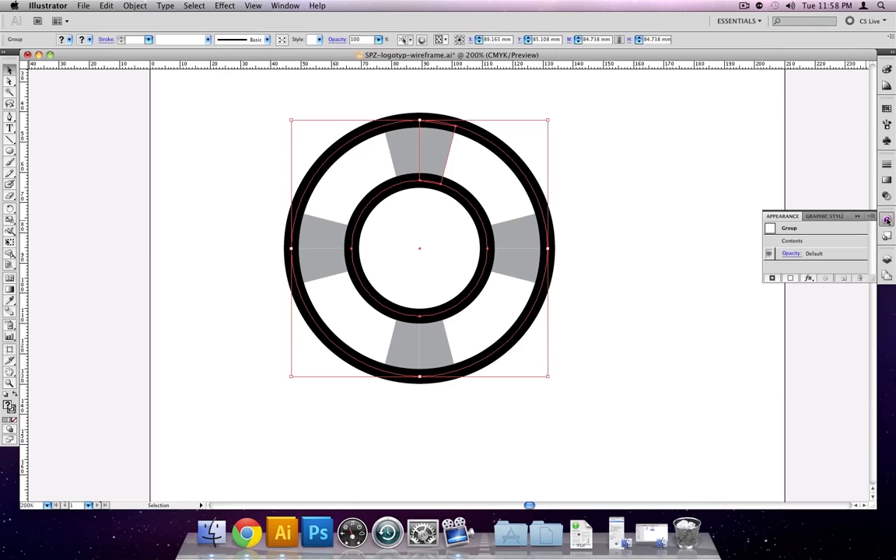
left_click(809, 278)
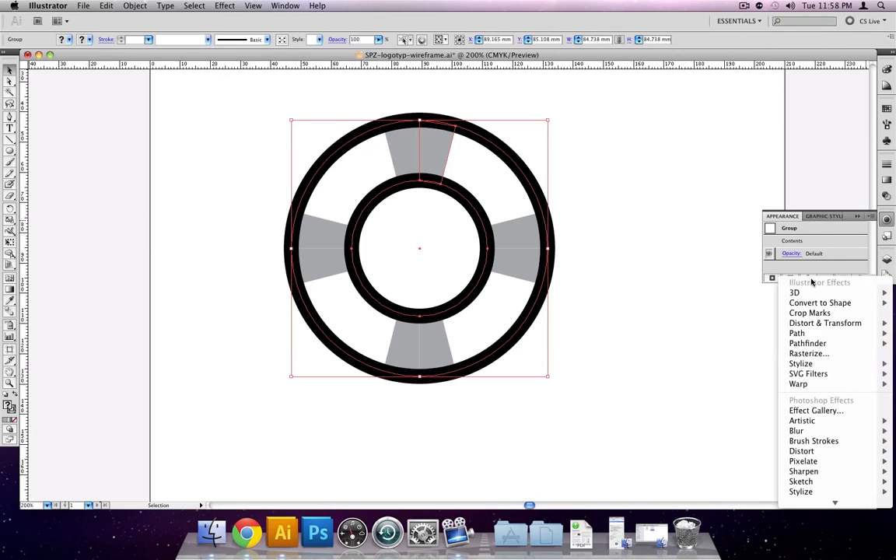
mouse_move(830, 326)
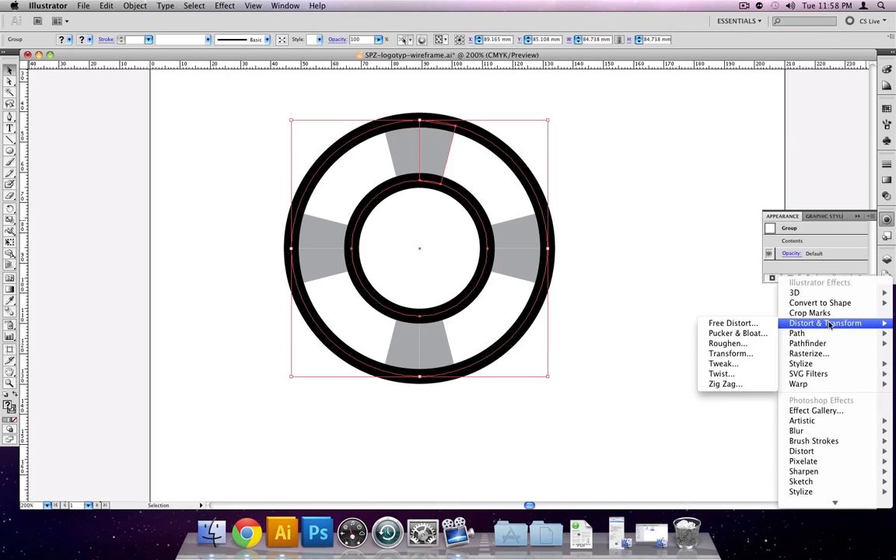
left_click(720, 353)
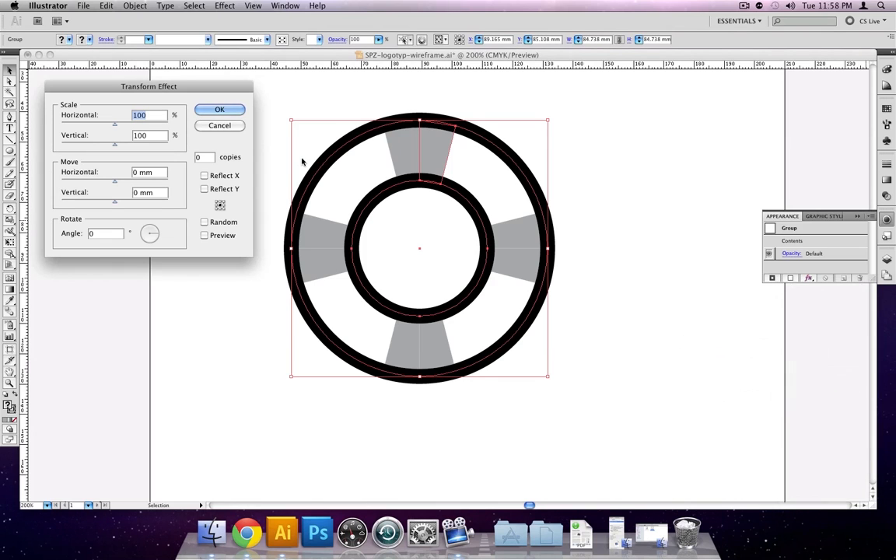
double_click(100, 234)
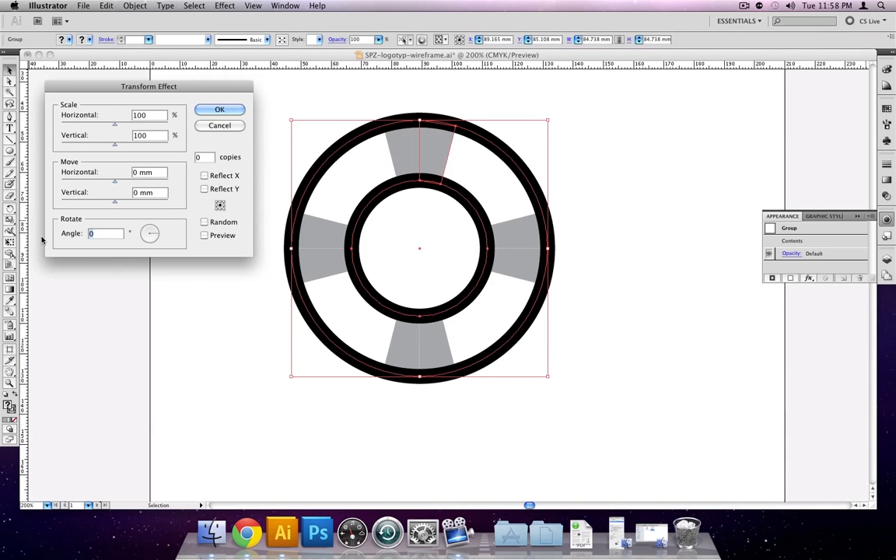
type("45")
left_click(218, 111)
left_click(222, 182)
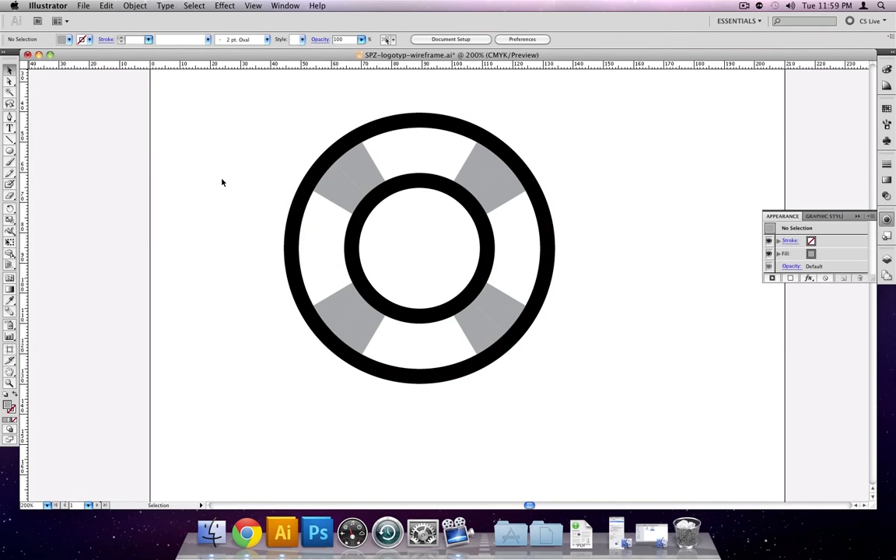